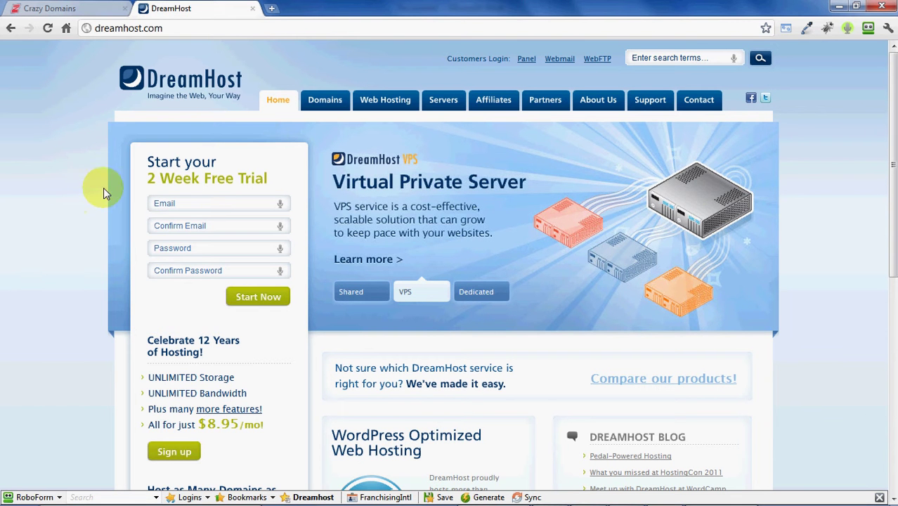
- Fill the free-trial form with the saved e-mail address twice and a password, then submit it
{"action": "left_click", "coordinate": [186, 206]}
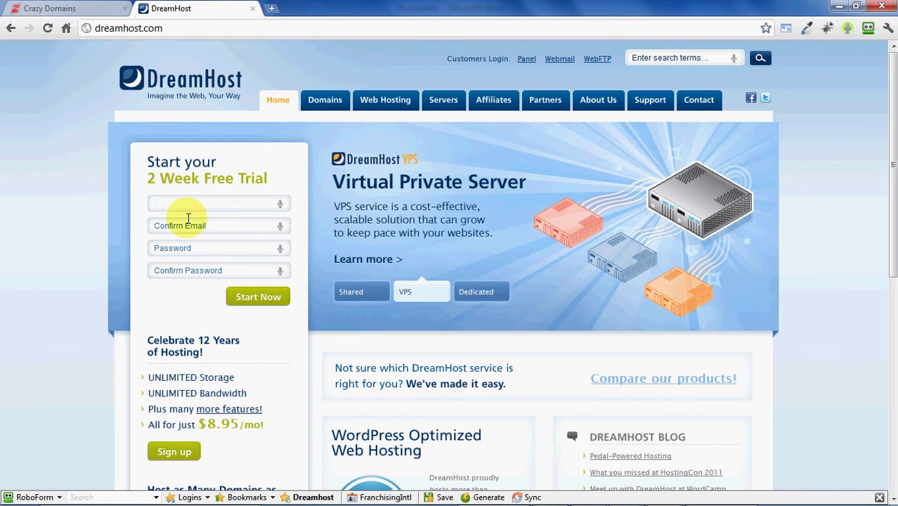
{"action": "key", "text": "Down"}
{"action": "left_click", "coordinate": [189, 219]}
{"action": "key", "text": "Tab"}
{"action": "key", "text": "ctrl+v"}
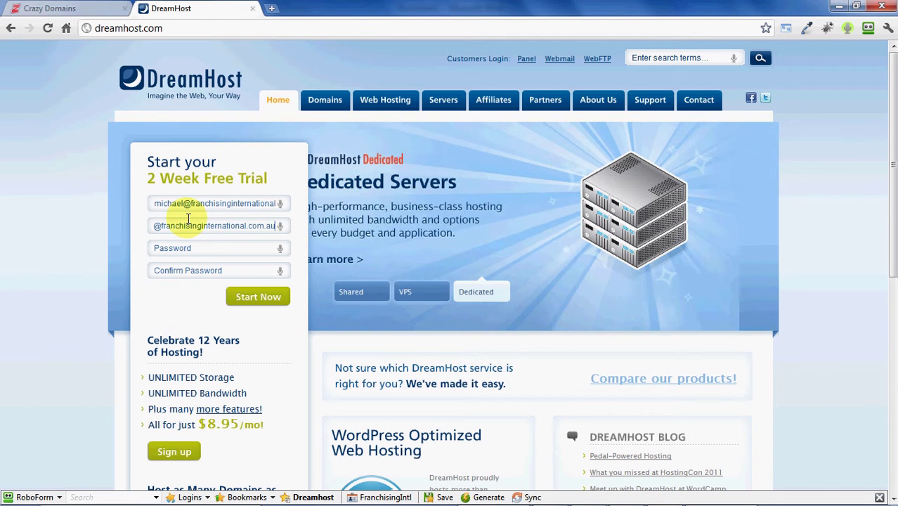
{"action": "key", "text": "Tab"}
{"action": "type", "text": "*****"}
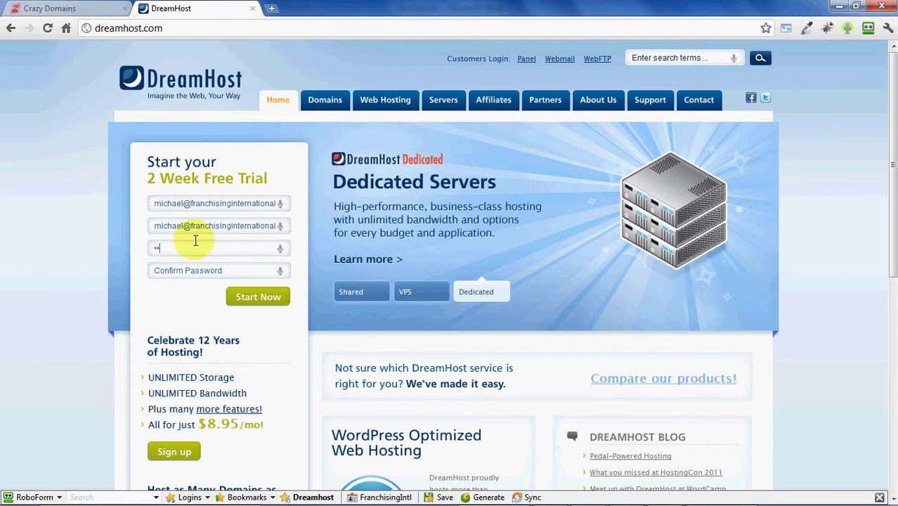
{"action": "type", "text": "*"}
{"action": "key", "text": "Tab"}
{"action": "type", "text": "******"}
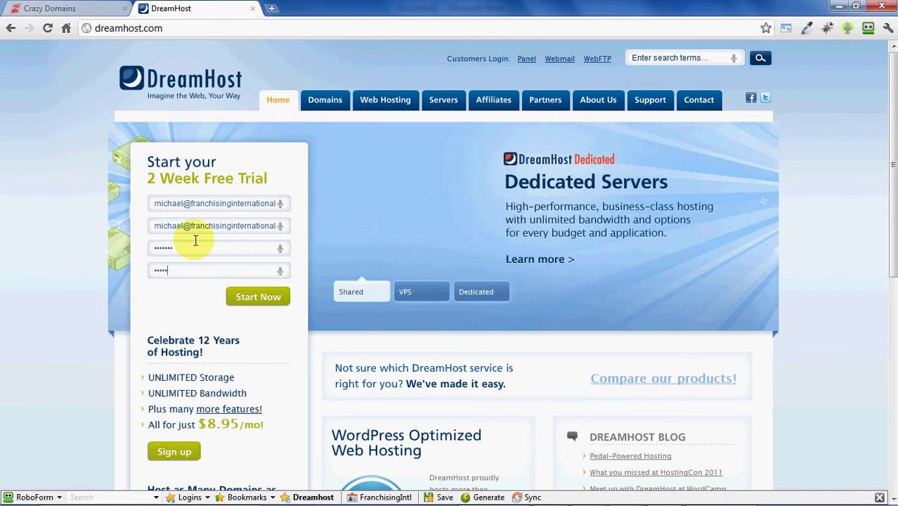
{"action": "left_click", "coordinate": [258, 301]}
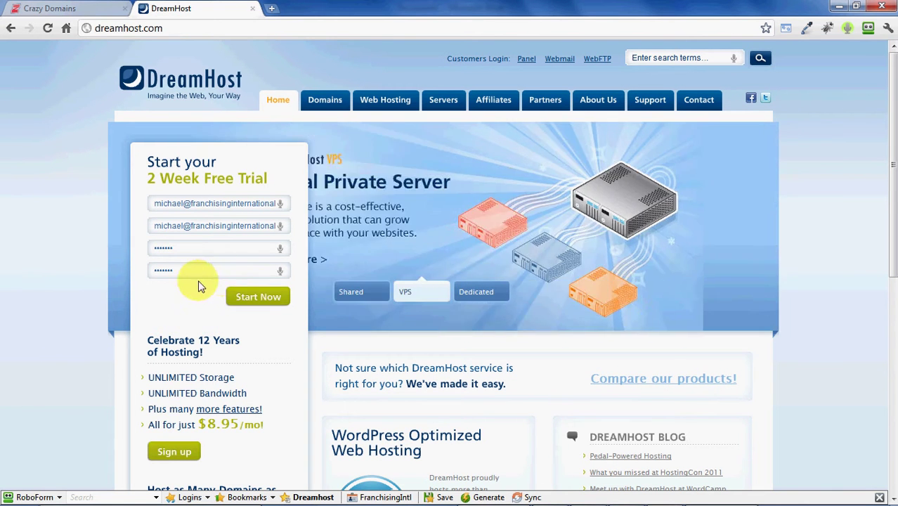
- Go to Crazy Domains and open Update Name Servers for socialmediabusinessboosters.com
{"action": "key", "text": "alt+Tab"}
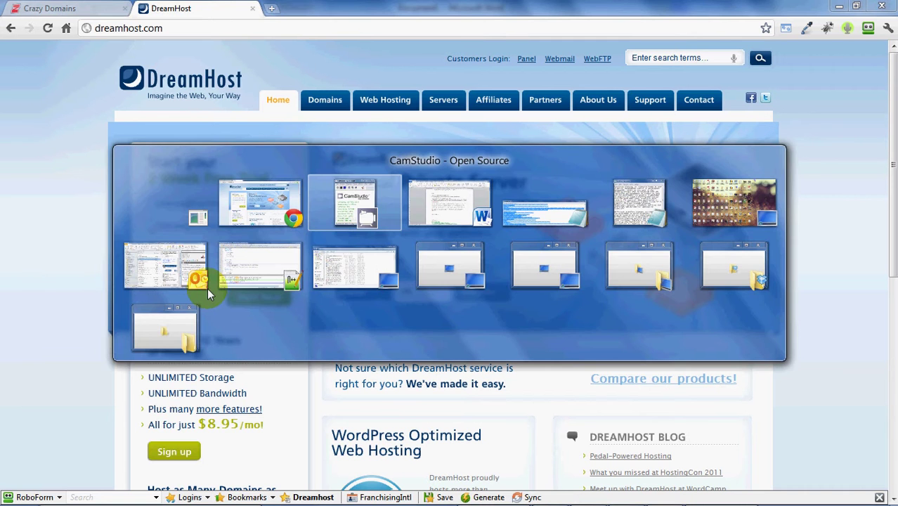
{"action": "left_click", "coordinate": [110, 257]}
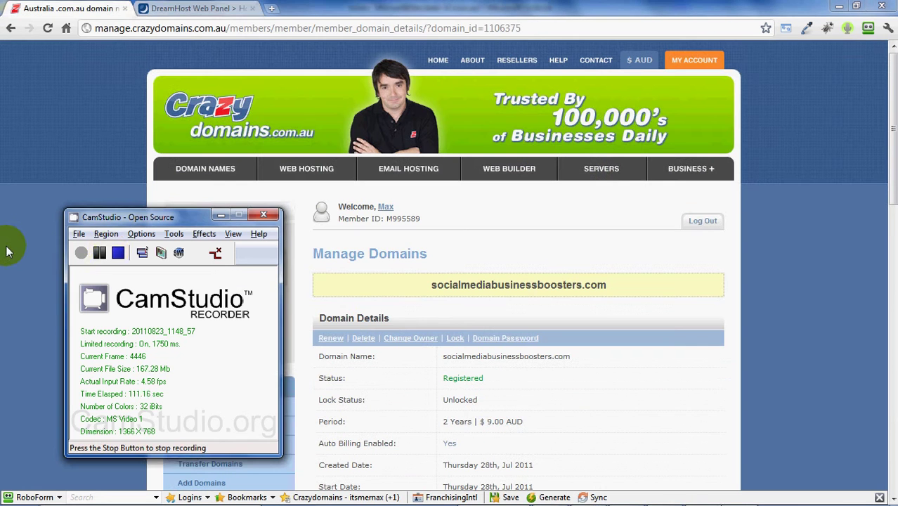
{"action": "left_click", "coordinate": [27, 244]}
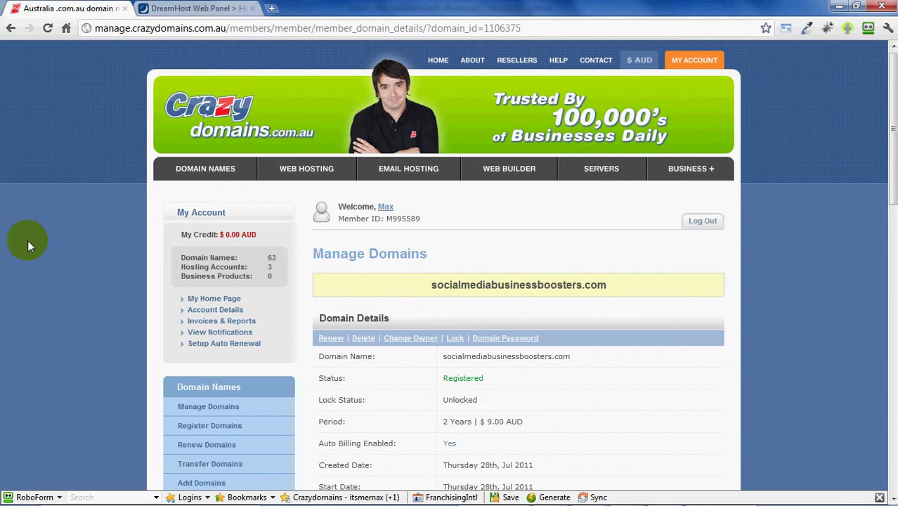
{"action": "middle_click", "coordinate": [105, 243]}
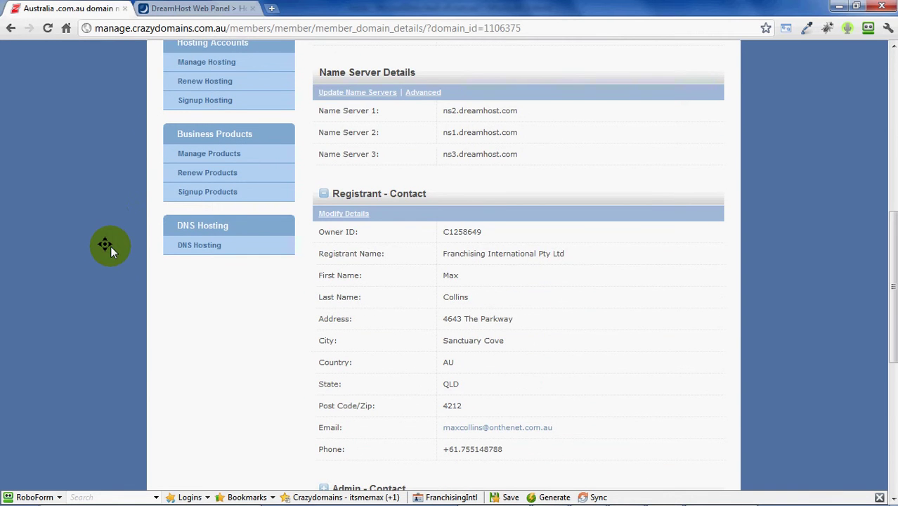
{"action": "middle_click", "coordinate": [158, 104]}
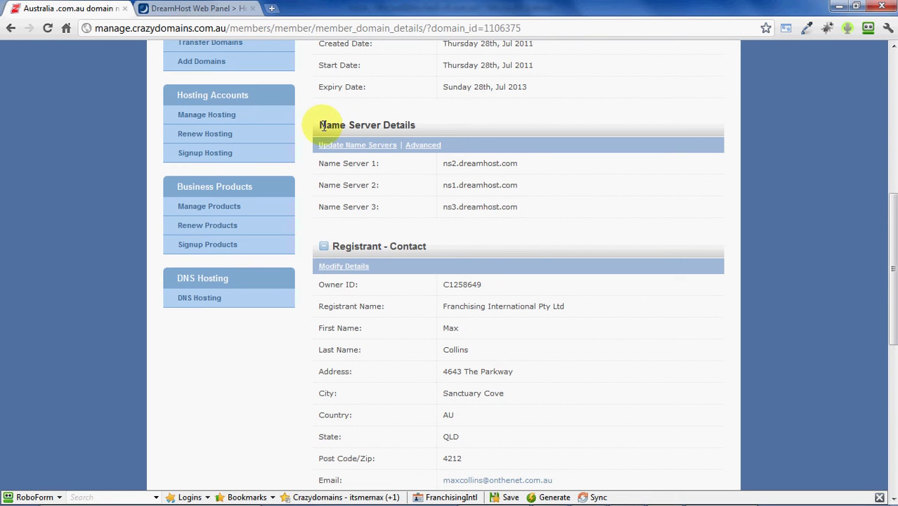
{"action": "left_click", "coordinate": [390, 148]}
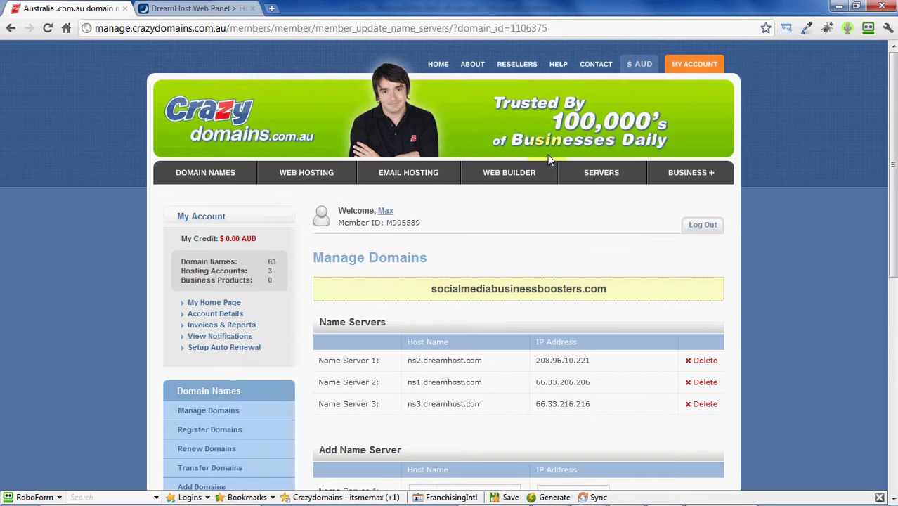
- Highlight the domain name and the existing name server rows for review
{"action": "left_click_drag", "start_coordinate": [889, 103], "coordinate": [889, 186]}
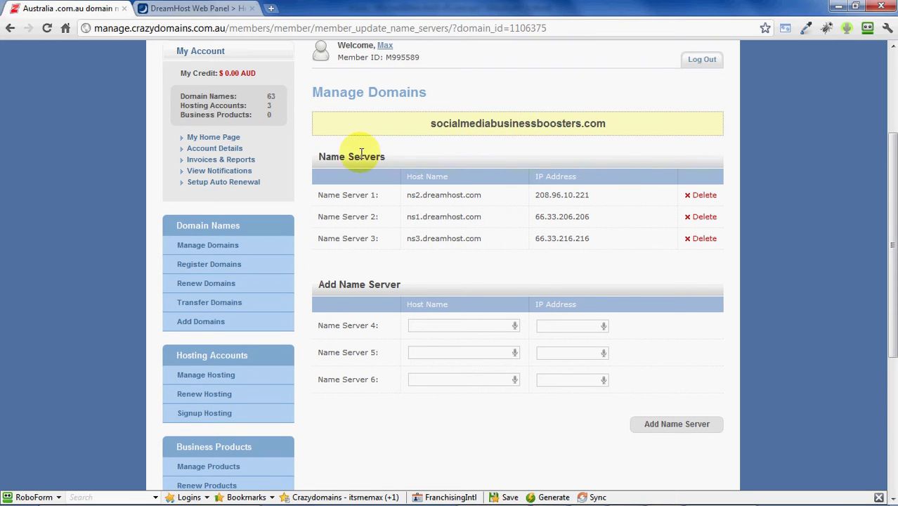
{"action": "left_click_drag", "start_coordinate": [431, 123], "coordinate": [621, 121]}
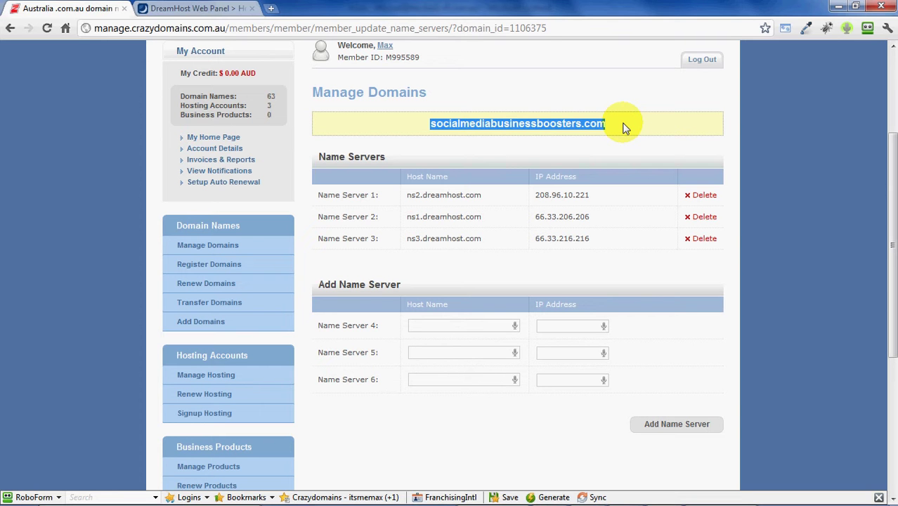
{"action": "left_click", "coordinate": [627, 128]}
{"action": "left_click_drag", "start_coordinate": [556, 122], "coordinate": [564, 120]}
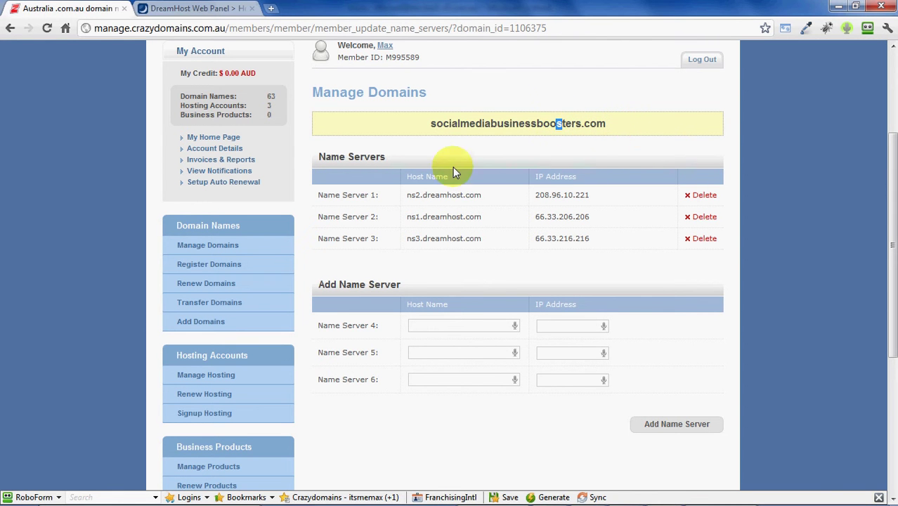
{"action": "left_click_drag", "start_coordinate": [357, 194], "coordinate": [515, 225]}
{"action": "left_click", "coordinate": [515, 243]}
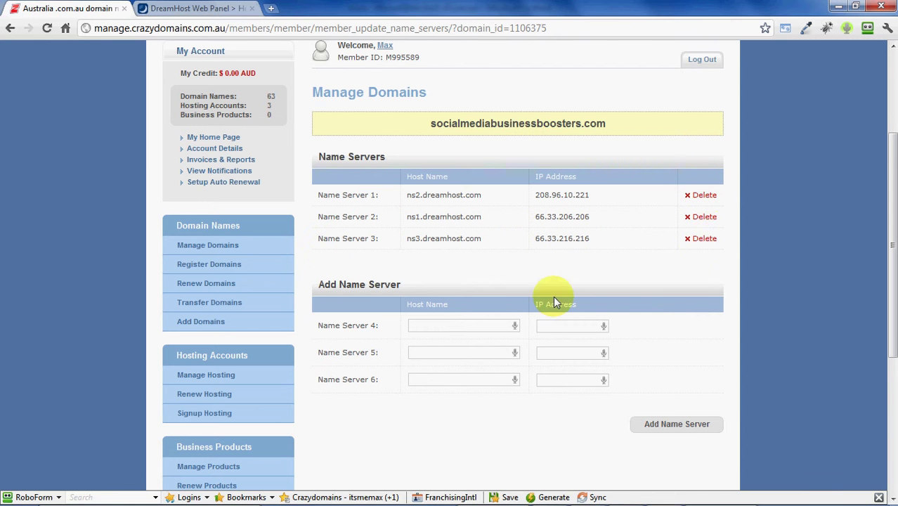
- Enter NS1.DREAMHOST.COM and ns2.dreamhost.com with their IPs as name servers 4 and 5
{"action": "left_click", "coordinate": [434, 326]}
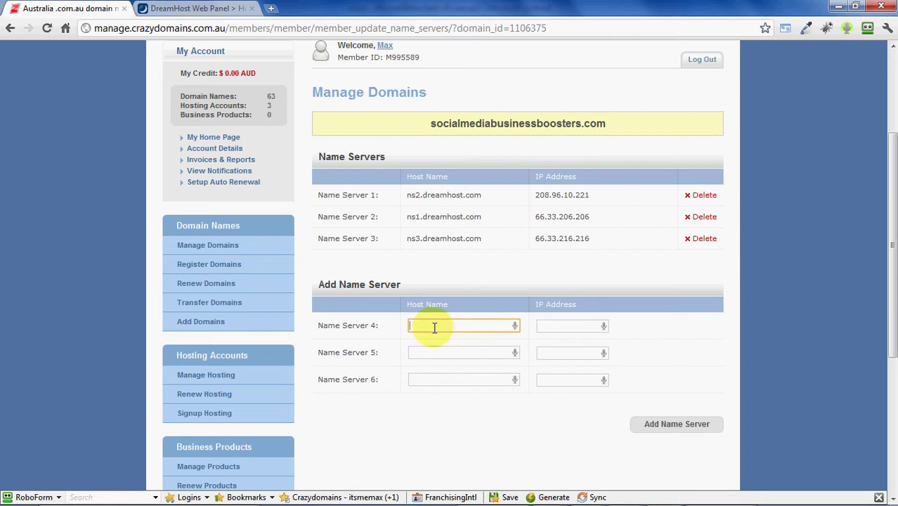
{"action": "type", "text": "ns1"}
{"action": "key", "text": "Down"}
{"action": "key", "text": "Return"}
{"action": "left_click", "coordinate": [444, 353]}
{"action": "type", "text": "ns2."}
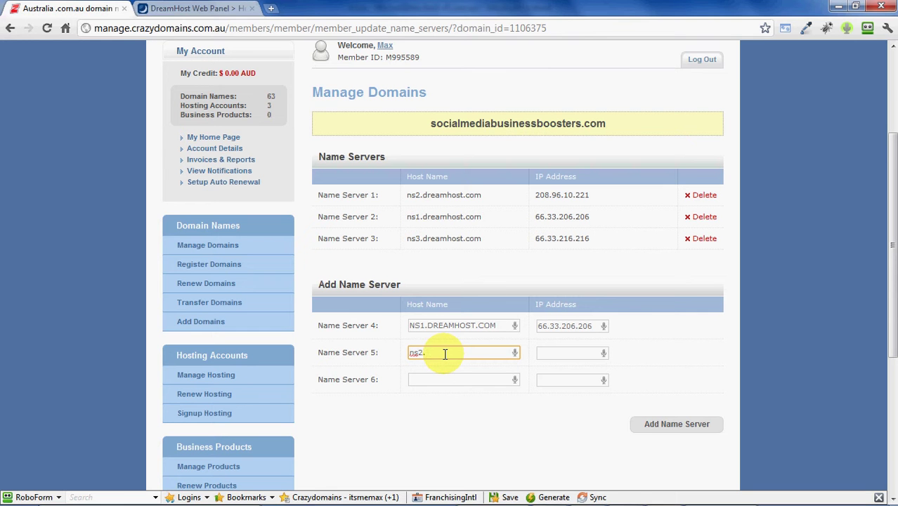
{"action": "type", "text": "dreamhost.com"}
{"action": "key", "text": "Tab"}
- Enter NS3.DREAMHOST.COM with IP 66.33.216.216 as server 6 and add all three
{"action": "left_click", "coordinate": [448, 379]}
{"action": "type", "text": "ns"}
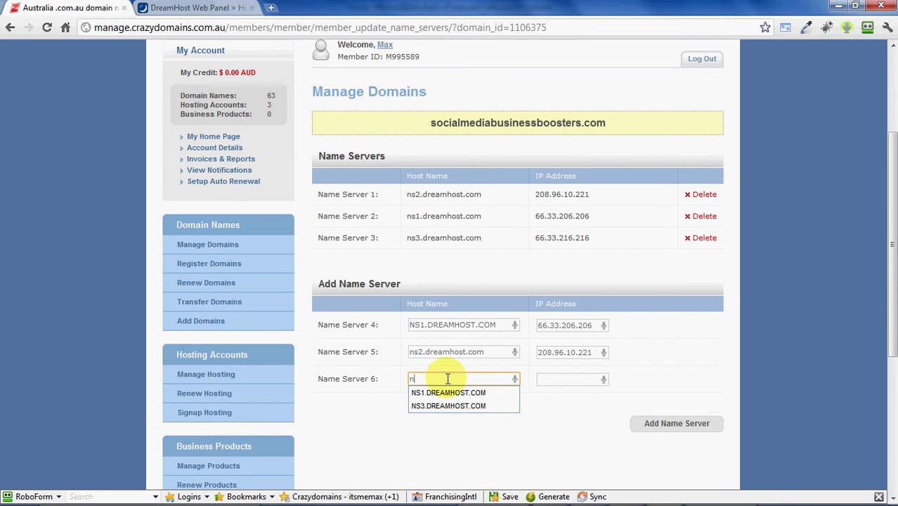
{"action": "key", "text": "Down"}
{"action": "key", "text": "Down"}
{"action": "key", "text": "Return"}
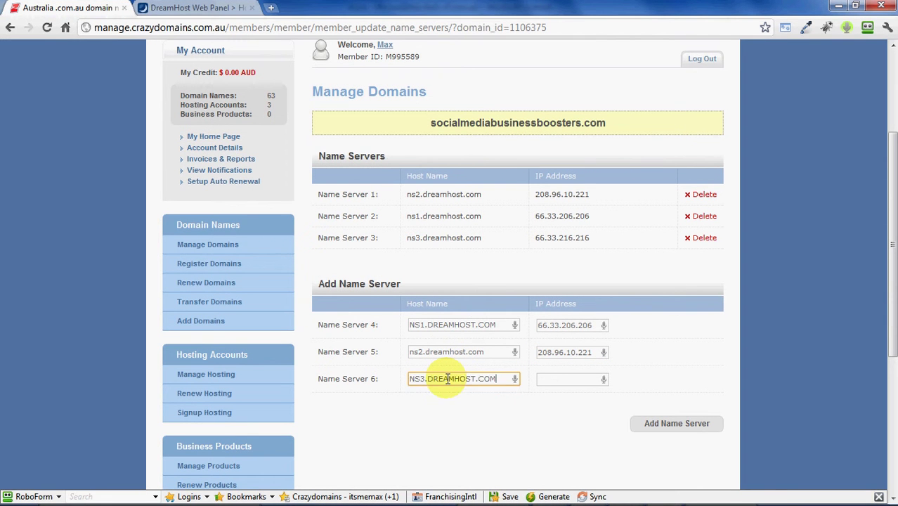
{"action": "left_click", "coordinate": [570, 378]}
{"action": "left_click", "coordinate": [540, 405]}
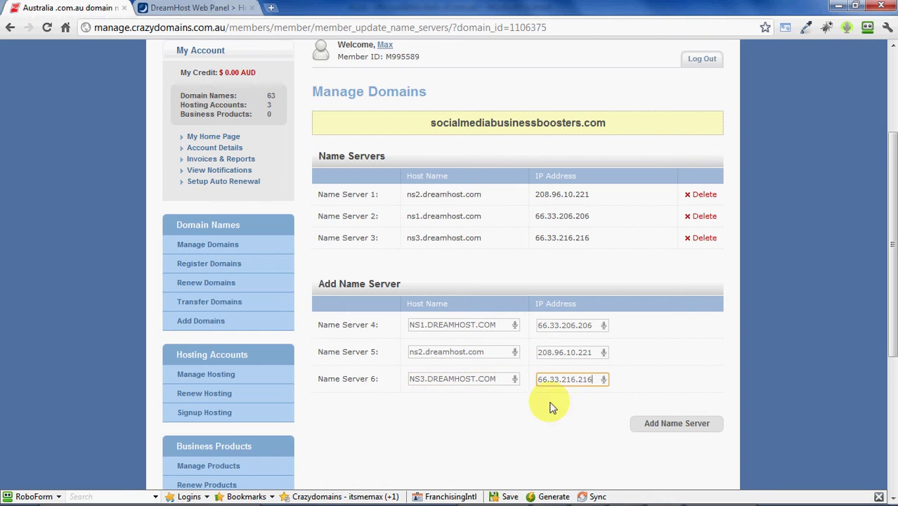
{"action": "left_click", "coordinate": [677, 424]}
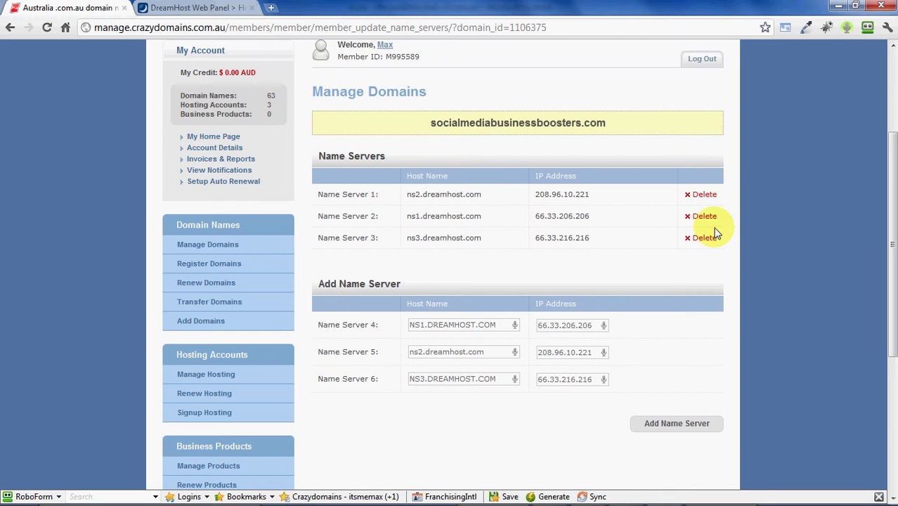
- Highlight the new host names and IP addresses in rows 4–6 to review them
{"action": "left_click_drag", "start_coordinate": [316, 194], "coordinate": [722, 241]}
{"action": "left_click", "coordinate": [751, 240]}
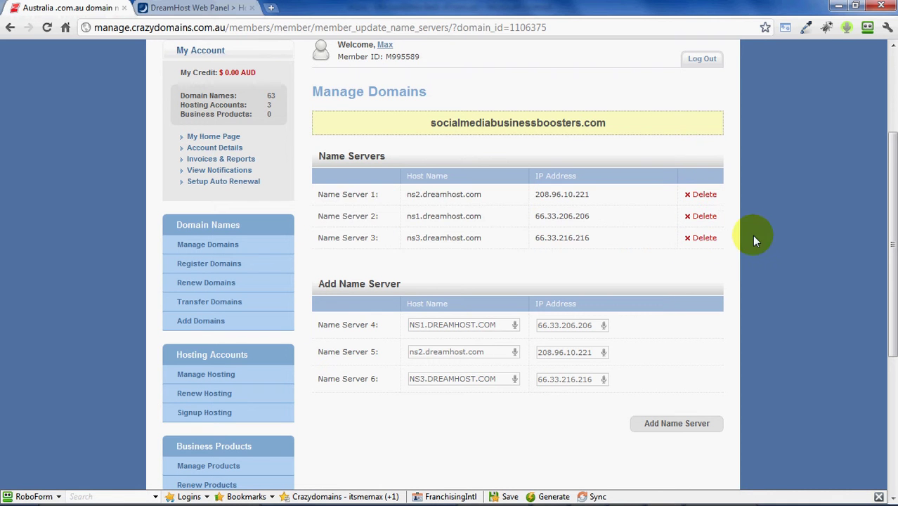
{"action": "left_click", "coordinate": [423, 326]}
{"action": "triple_click", "coordinate": [412, 325]}
{"action": "double_click", "coordinate": [437, 349]}
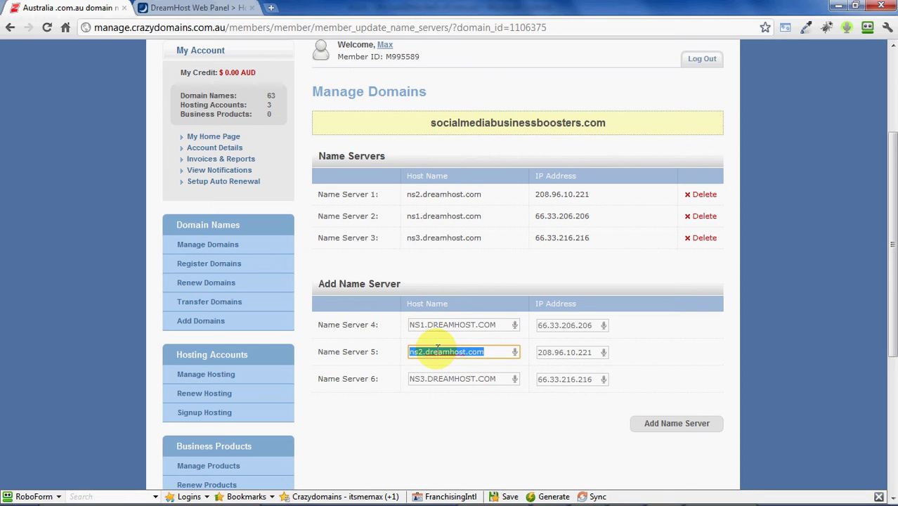
{"action": "left_click", "coordinate": [450, 378]}
{"action": "left_click", "coordinate": [445, 379]}
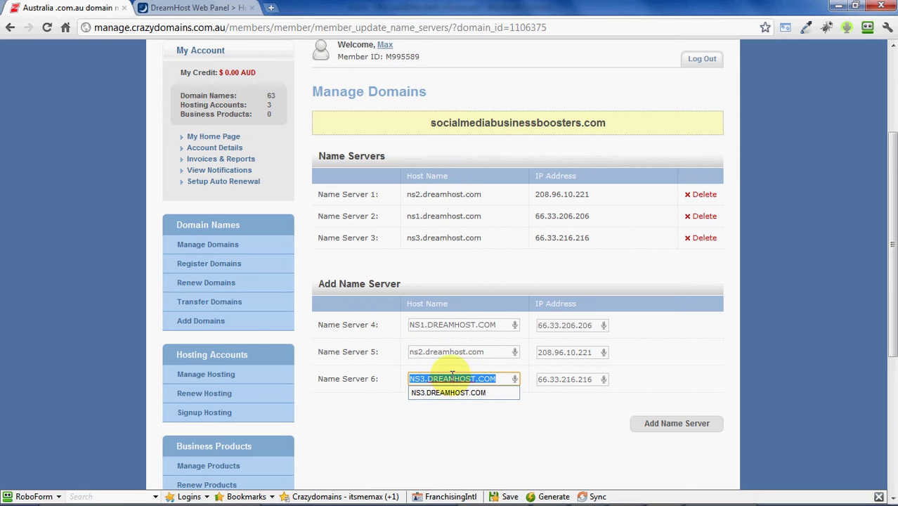
{"action": "left_click", "coordinate": [512, 433]}
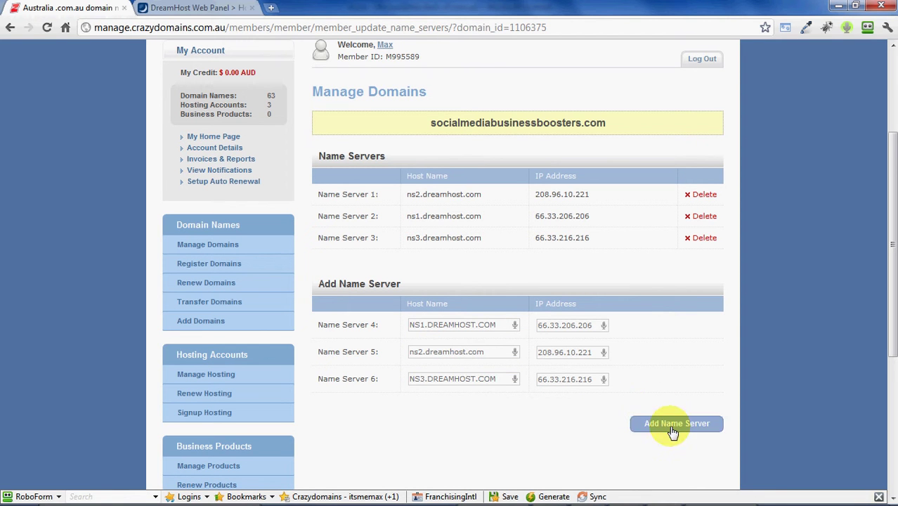
{"action": "left_click_drag", "start_coordinate": [559, 321], "coordinate": [591, 324]}
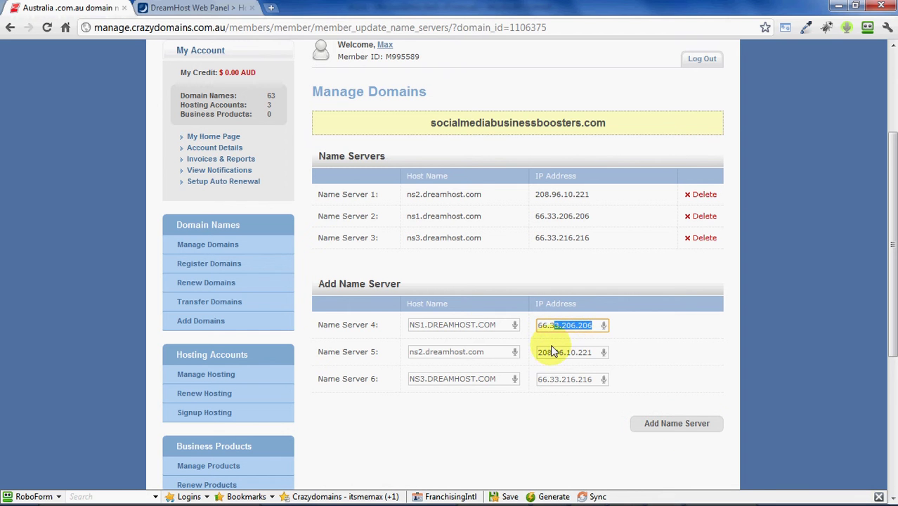
{"action": "left_click_drag", "start_coordinate": [554, 351], "coordinate": [602, 356]}
{"action": "left_click_drag", "start_coordinate": [568, 381], "coordinate": [630, 380]}
{"action": "left_click", "coordinate": [632, 383]}
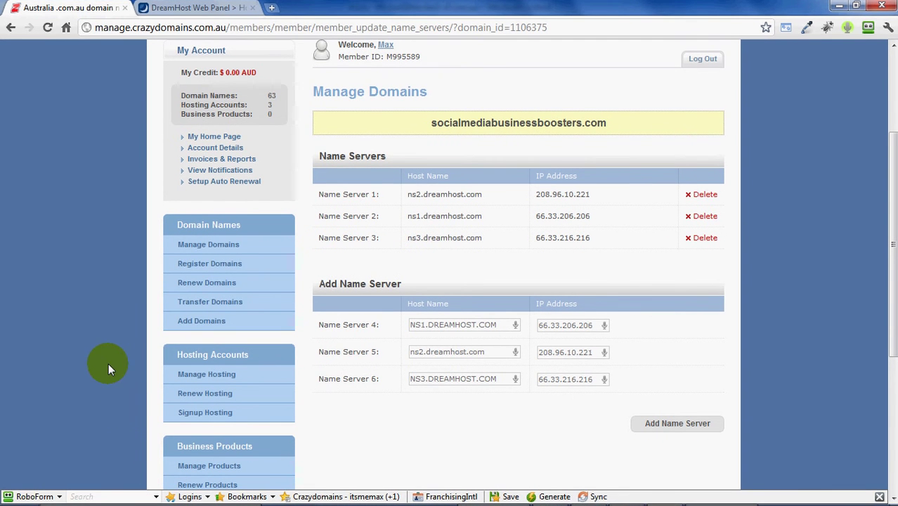
- Open One-Click Installs from the DreamHost Toolbox and choose WordPress
{"action": "left_click", "coordinate": [197, 10]}
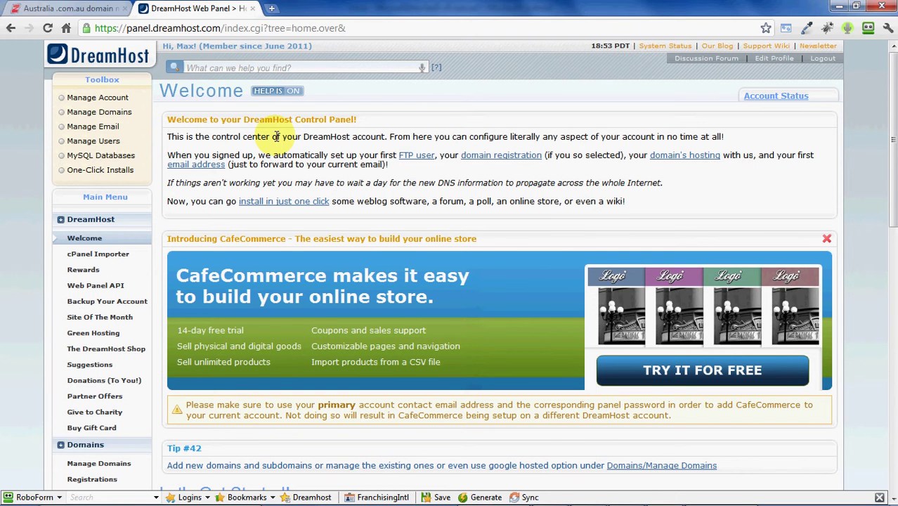
{"action": "left_click", "coordinate": [116, 175]}
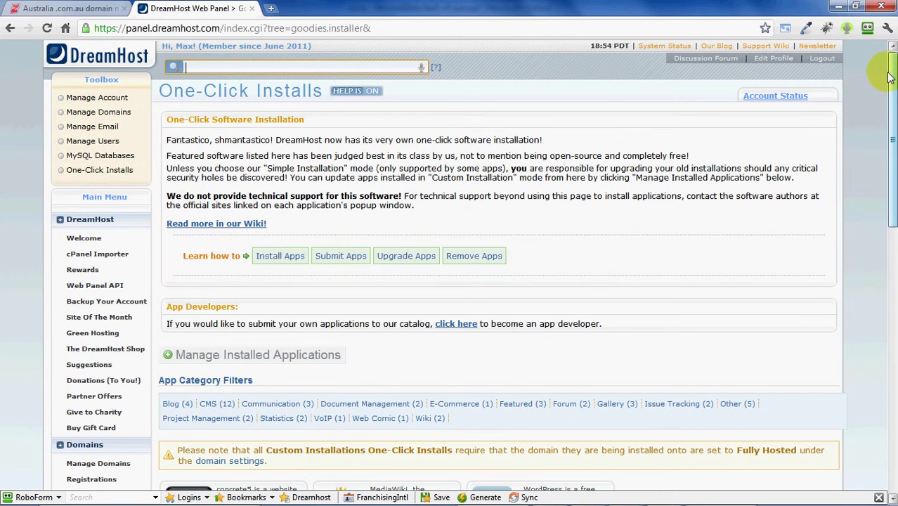
{"action": "left_click_drag", "start_coordinate": [886, 73], "coordinate": [886, 199]}
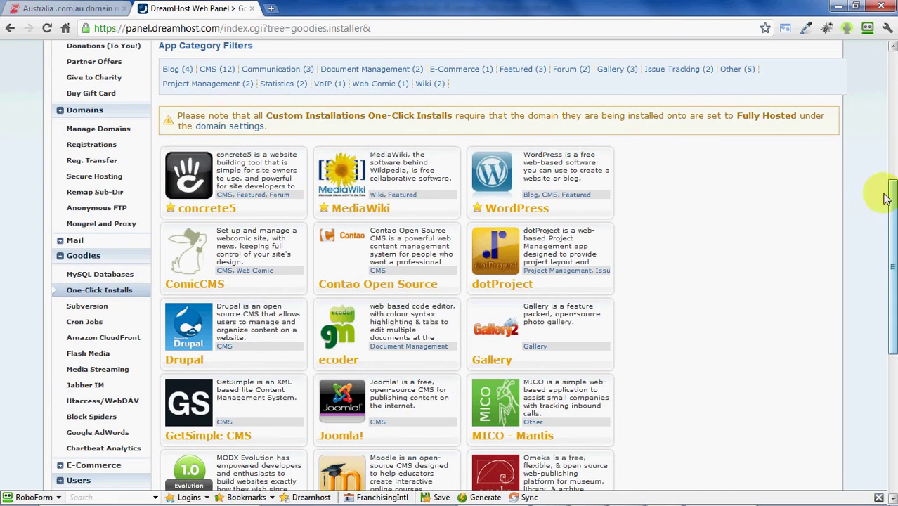
{"action": "left_click", "coordinate": [494, 174]}
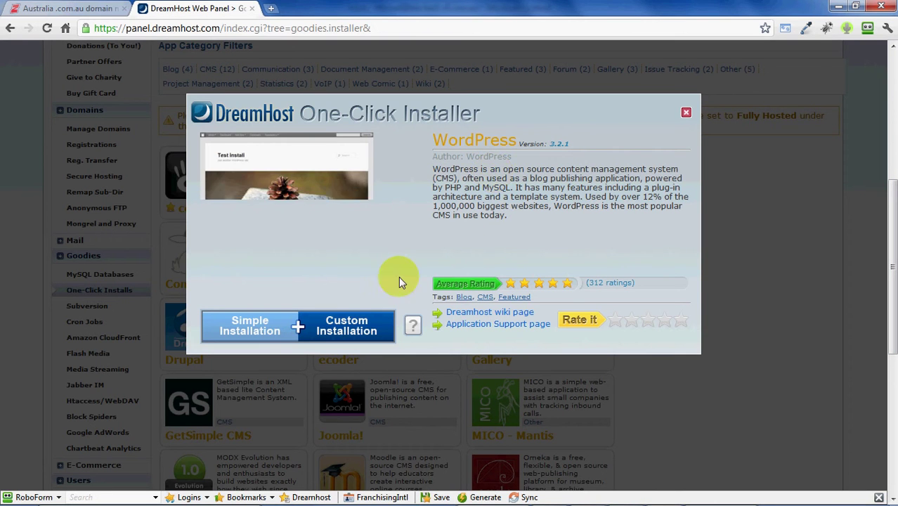
- Choose Custom Installation on franchisinginternational.com.au in folder donotfilthisinforyoursite
{"action": "left_click", "coordinate": [344, 320]}
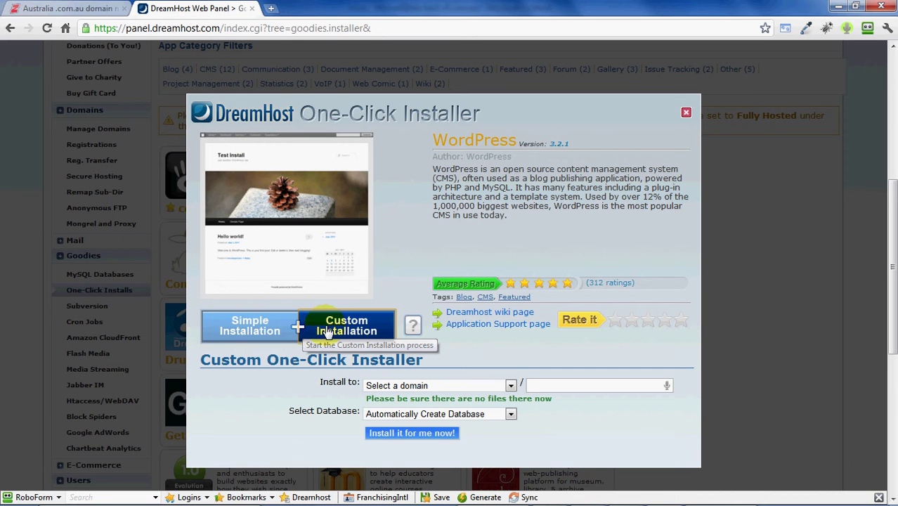
{"action": "left_click", "coordinate": [422, 385]}
{"action": "left_click", "coordinate": [449, 418]}
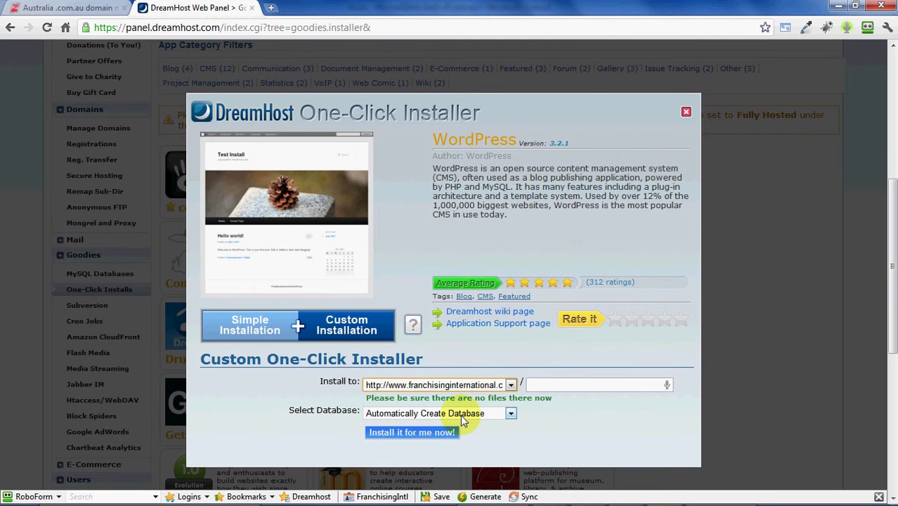
{"action": "left_click", "coordinate": [574, 385]}
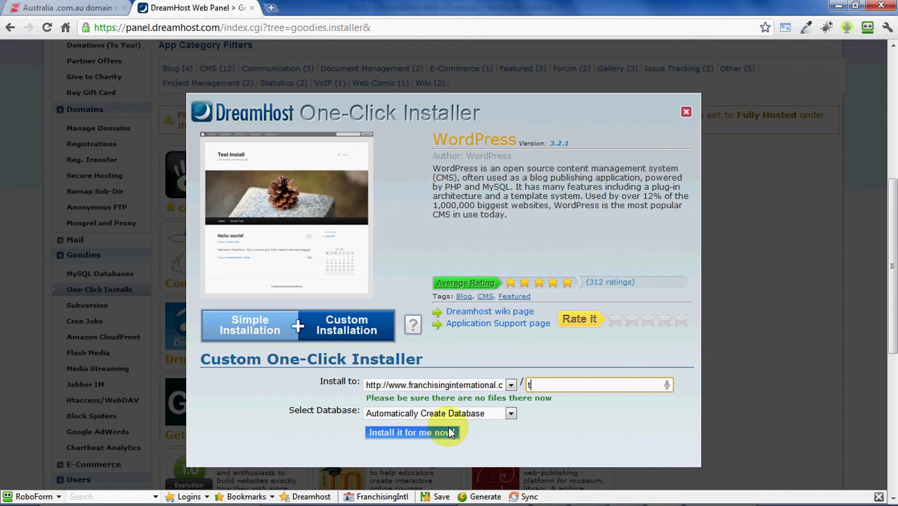
{"action": "type", "text": "st"}
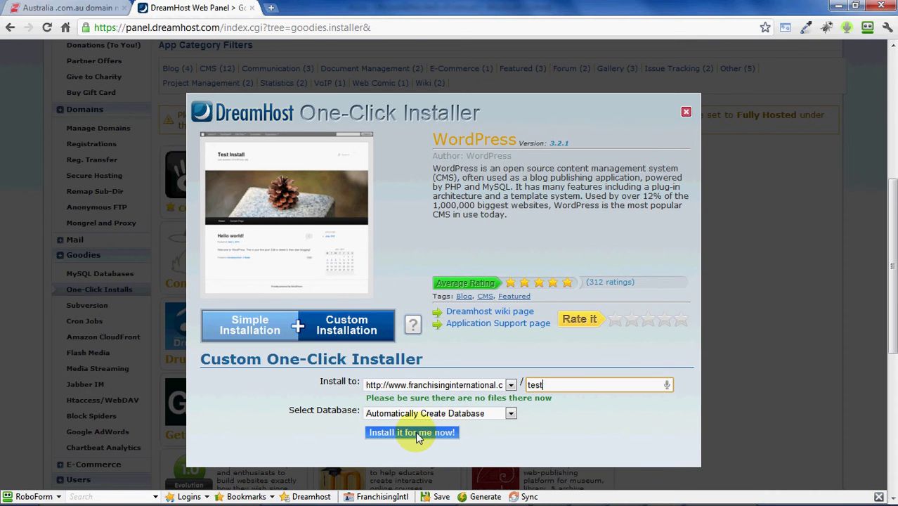
{"action": "type", "text": "don'tfilthisinforyoursite"}
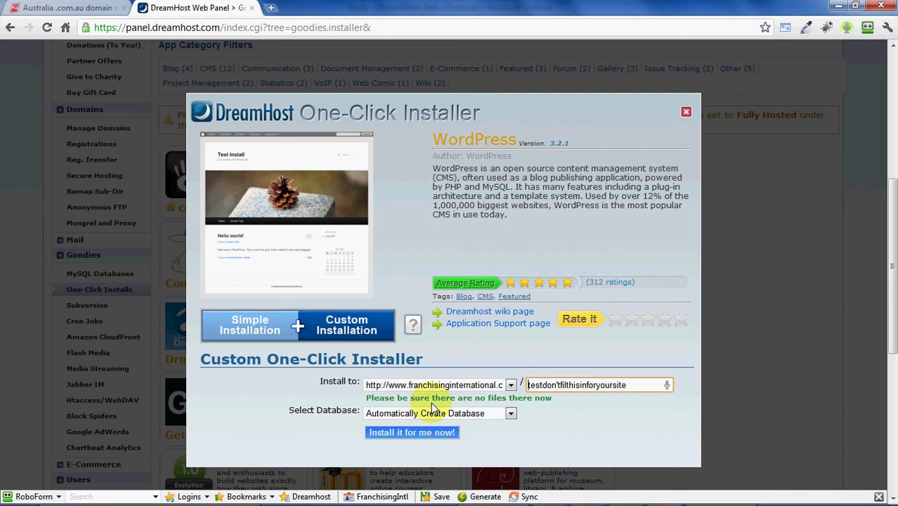
{"action": "key", "text": "shift+Right"}
{"action": "key", "text": "shift+Right"}
{"action": "key", "text": "shift+Right"}
{"action": "key", "text": "Delete"}
{"action": "key", "text": "Right"}
{"action": "key", "text": "Right"}
{"action": "key", "text": "Right"}
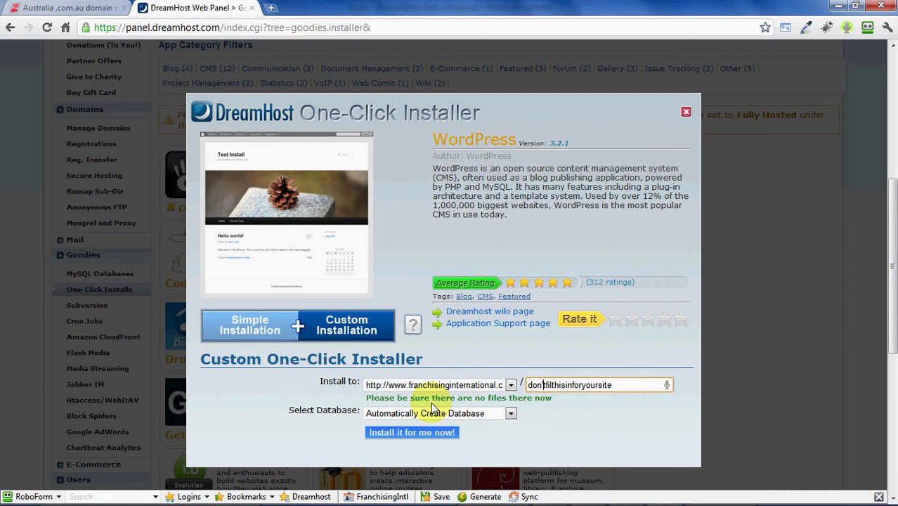
{"action": "key", "text": "shift+Home"}
{"action": "type", "text": "donot"}
- Confirm the domain and folder, then start the install with an automatically created database
{"action": "left_click", "coordinate": [511, 386]}
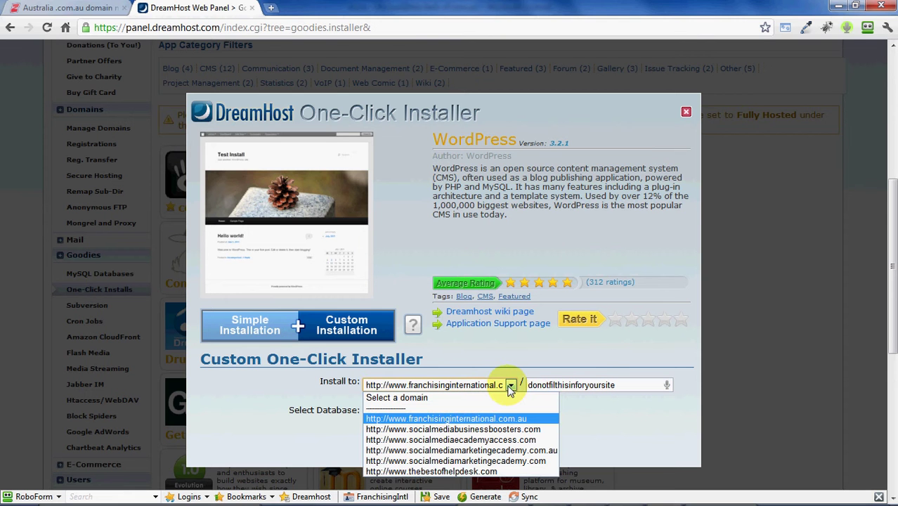
{"action": "left_click", "coordinate": [510, 388]}
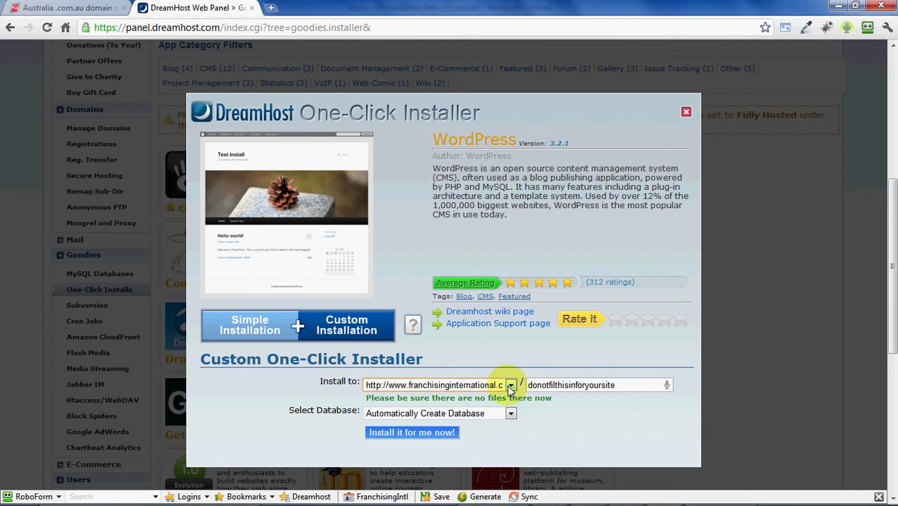
{"action": "left_click_drag", "start_coordinate": [634, 383], "coordinate": [520, 384]}
{"action": "left_click", "coordinate": [610, 365]}
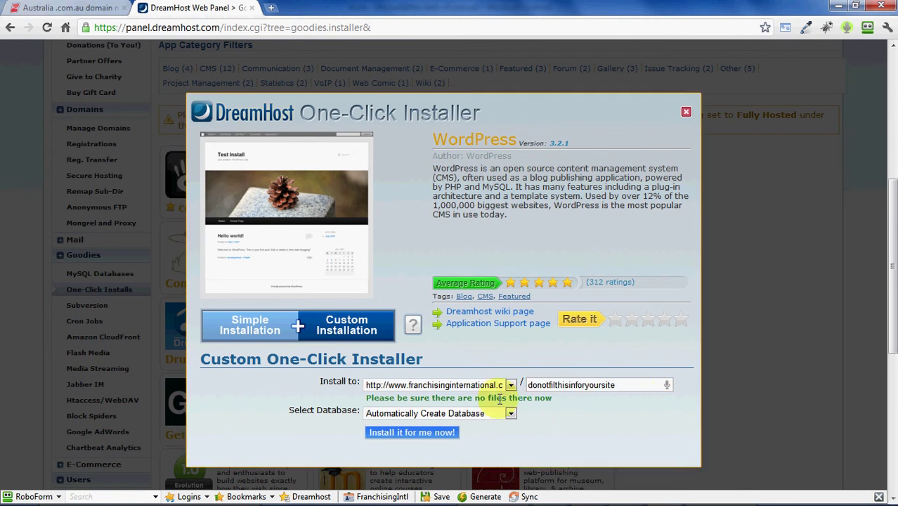
{"action": "left_click", "coordinate": [426, 433]}
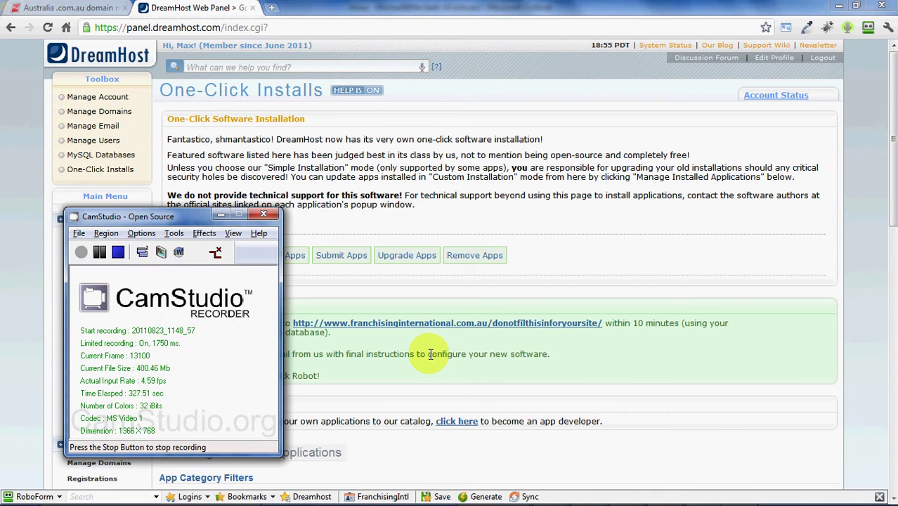
- Open the WordPress success e-mail in Outlook, maximize it and follow the install.php link
{"action": "left_click", "coordinate": [99, 252]}
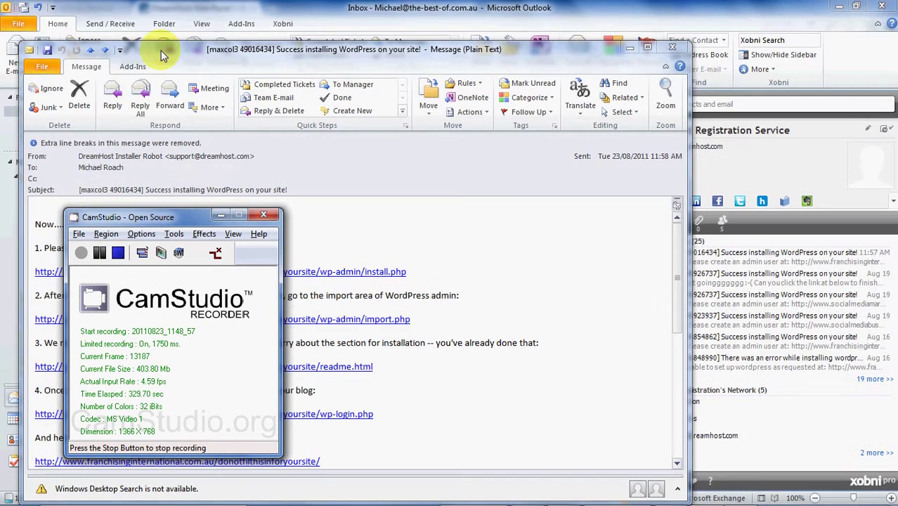
{"action": "left_click", "coordinate": [169, 55]}
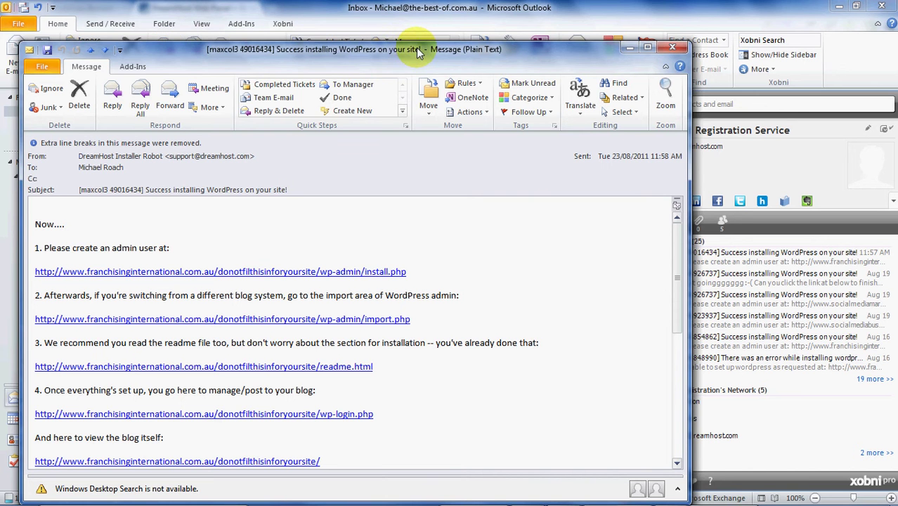
{"action": "double_click", "coordinate": [440, 46]}
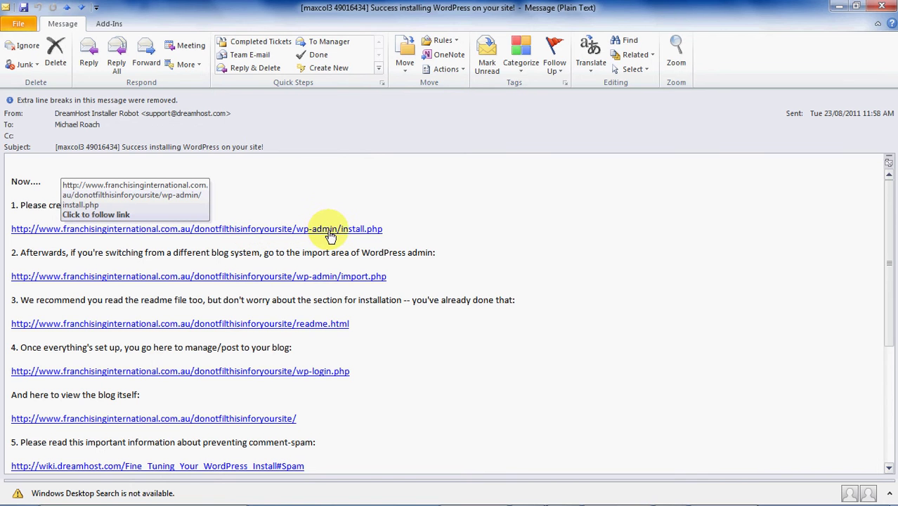
{"action": "left_click_drag", "start_coordinate": [57, 198], "coordinate": [112, 205]}
{"action": "left_click", "coordinate": [144, 205]}
{"action": "left_click", "coordinate": [180, 230]}
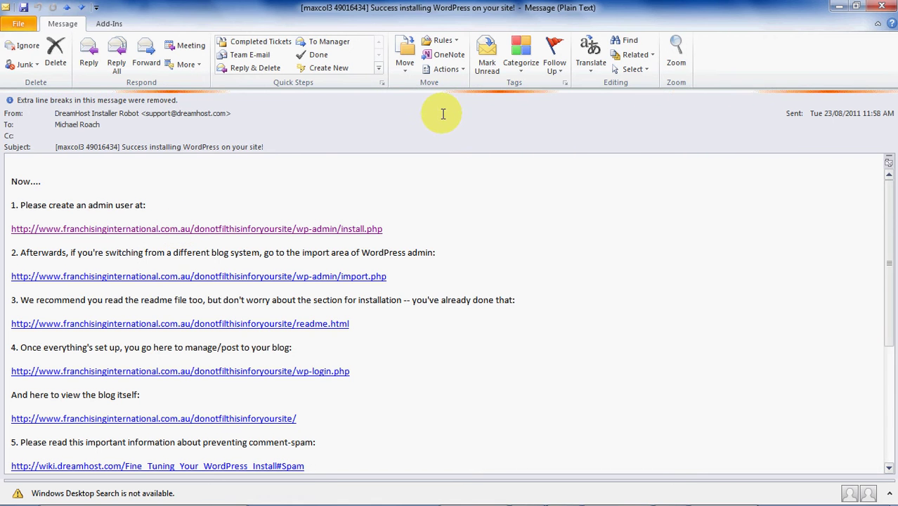
- Copy the admin-setup address and start a new browser tab
{"action": "key", "text": "alt+Tab"}
{"action": "key", "text": "alt+Tab"}
{"action": "key", "text": "alt+Tab"}
{"action": "key", "text": "alt+Tab"}
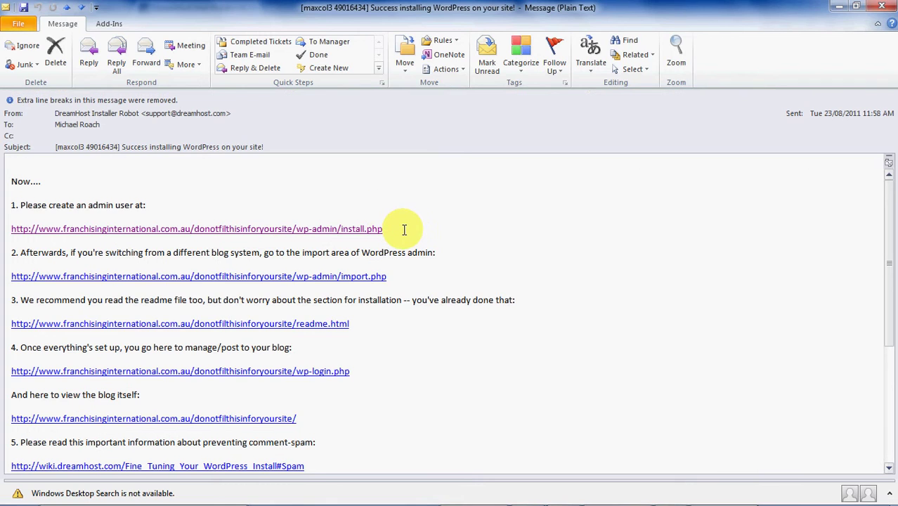
{"action": "left_click_drag", "start_coordinate": [407, 228], "coordinate": [21, 228]}
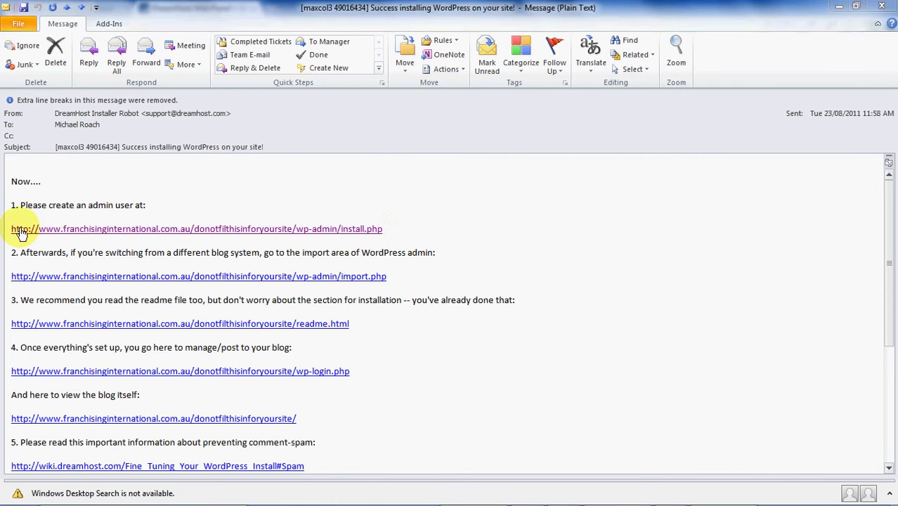
{"action": "key", "text": "alt+Tab"}
{"action": "left_click", "coordinate": [271, 8]}
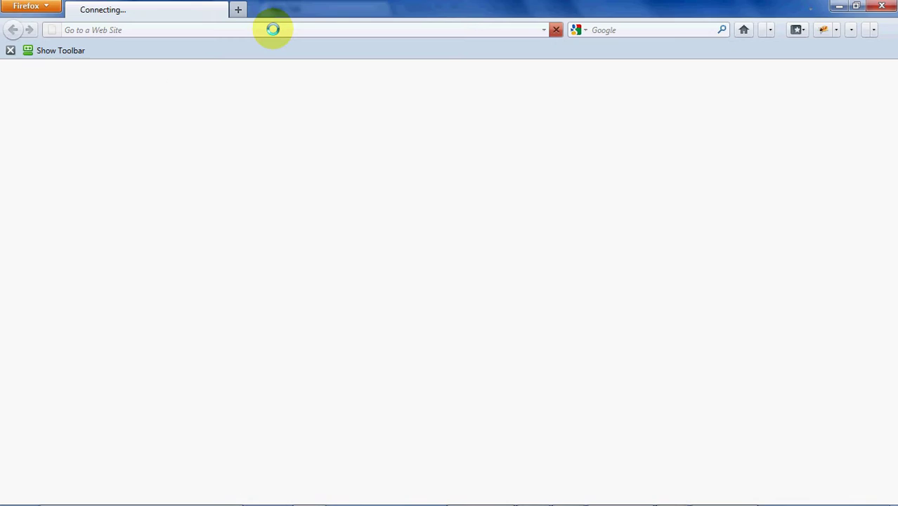
- Load the pasted install.php address to reach the WordPress installation page
{"action": "key", "text": "alt+Tab"}
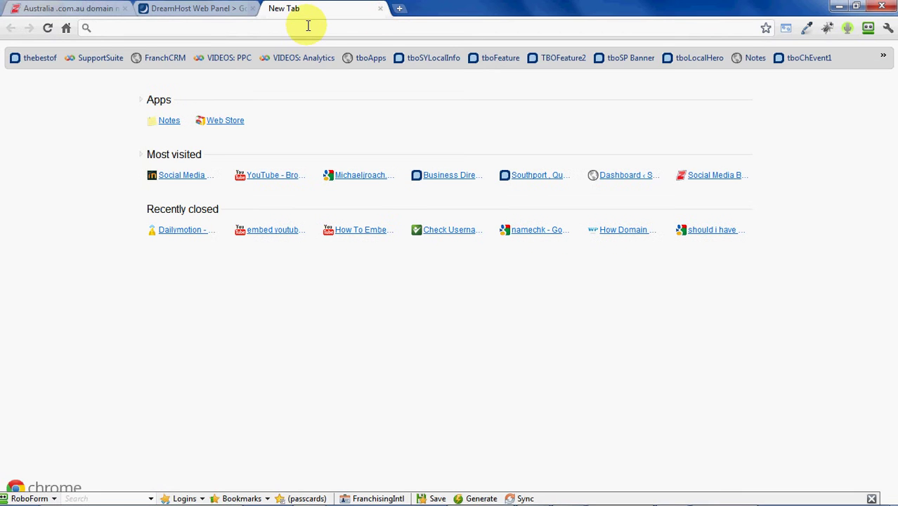
{"action": "type", "text": "www.franchisinginternational.com.au/donotfillthisinforyoursite/wp-admin/install.php"}
{"action": "key", "text": "Return"}
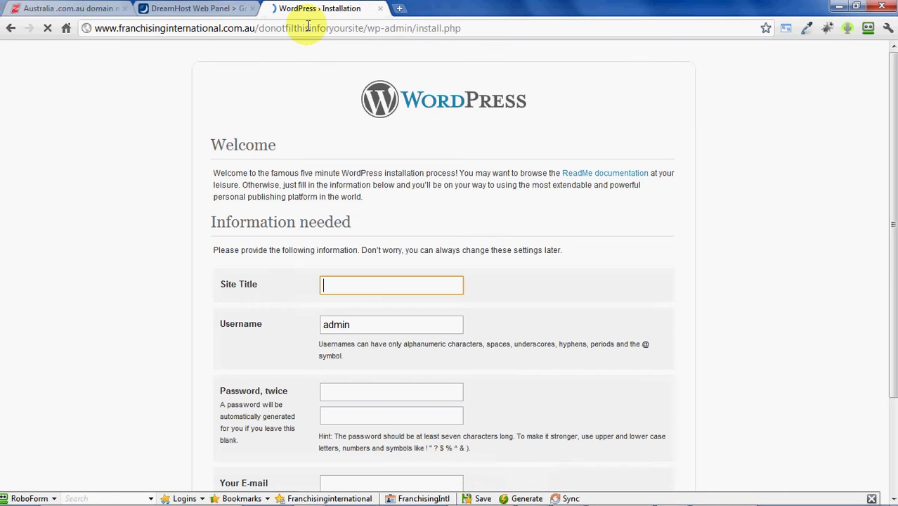
{"action": "middle_click", "coordinate": [104, 116]}
{"action": "scroll", "coordinate": [105, 119], "scroll_direction": "up", "scroll_amount": 1}
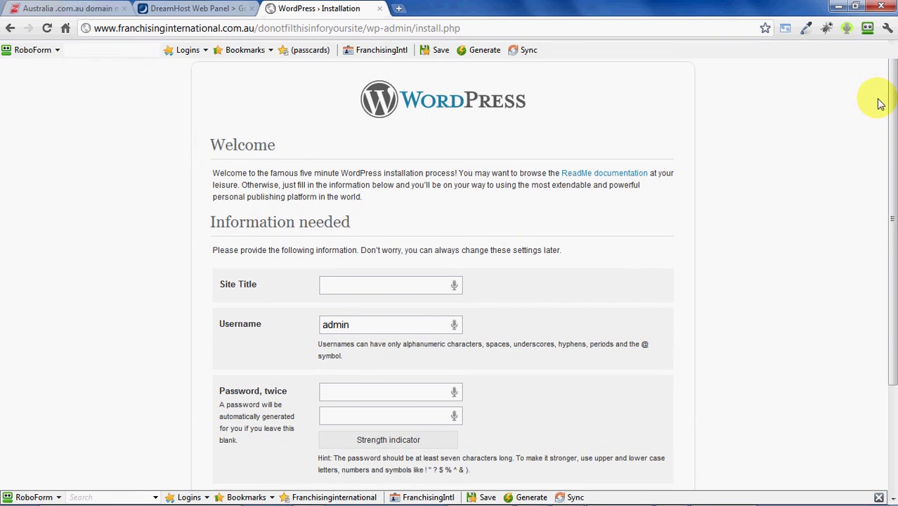
{"action": "left_click_drag", "start_coordinate": [890, 99], "coordinate": [886, 207]}
- Enter site title 'Advantage Social Media', a new admin username and the password twice
{"action": "left_click", "coordinate": [370, 135]}
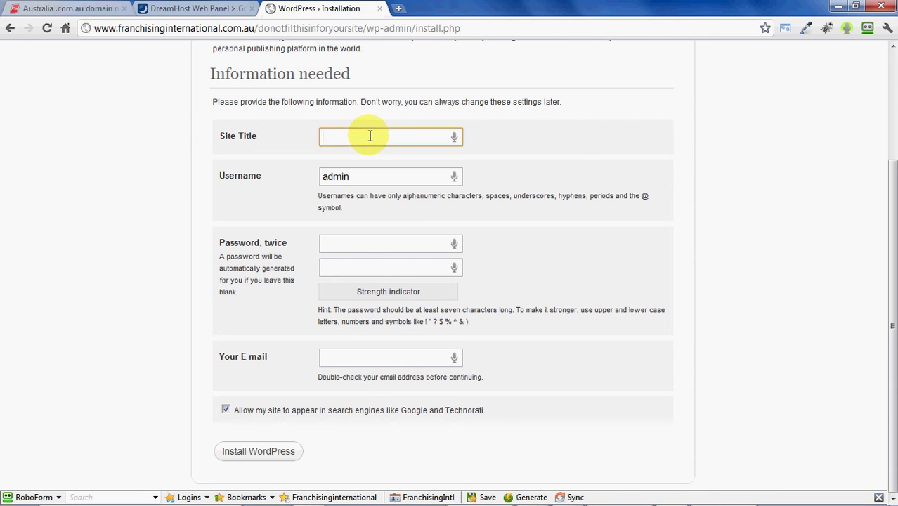
{"action": "type", "text": "Advantage"}
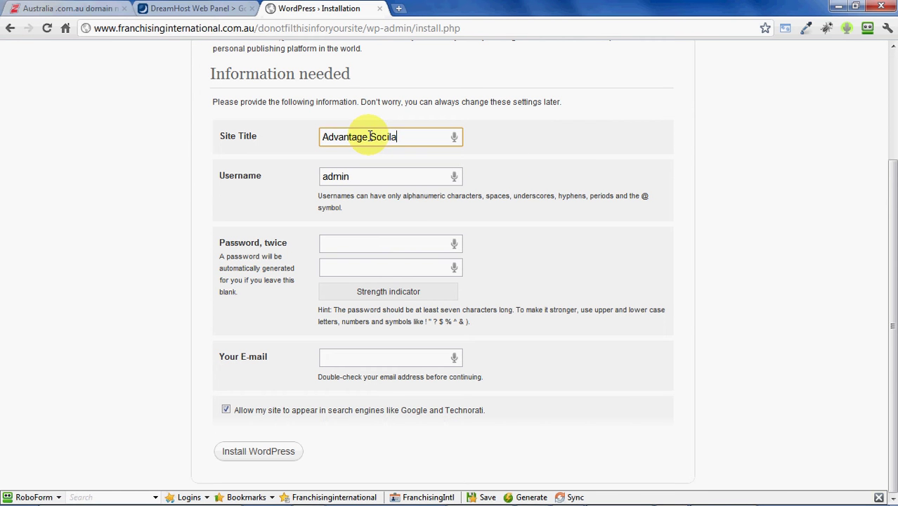
{"action": "type", "text": " Social Media"}
{"action": "key", "text": "Tab"}
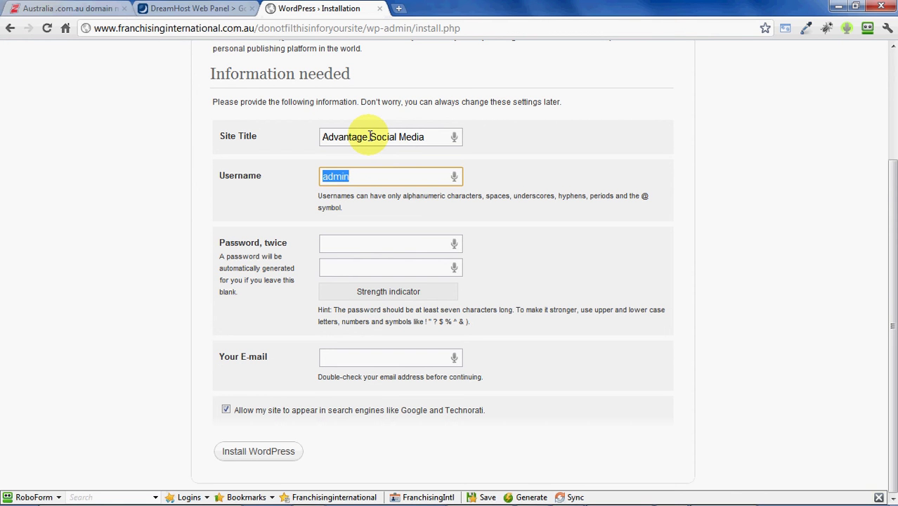
{"action": "type", "text": "mikeadm"}
{"action": "key", "text": "Tab"}
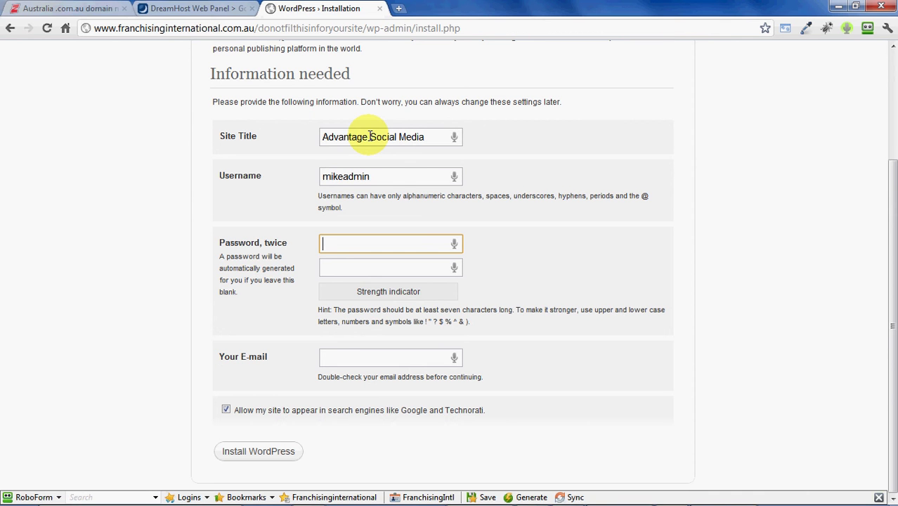
{"action": "type", "text": "•••••"}
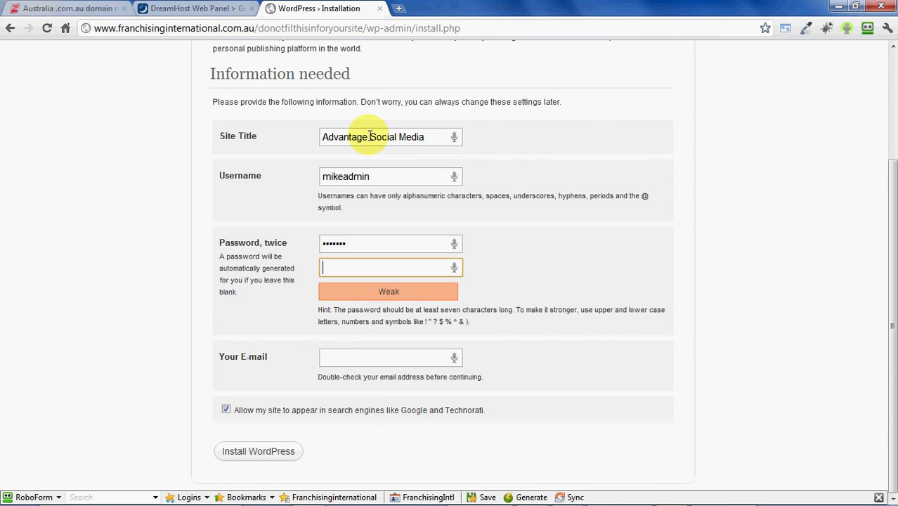
{"action": "type", "text": "••••"}
{"action": "key", "text": "Tab"}
{"action": "left_click", "coordinate": [168, 223]}
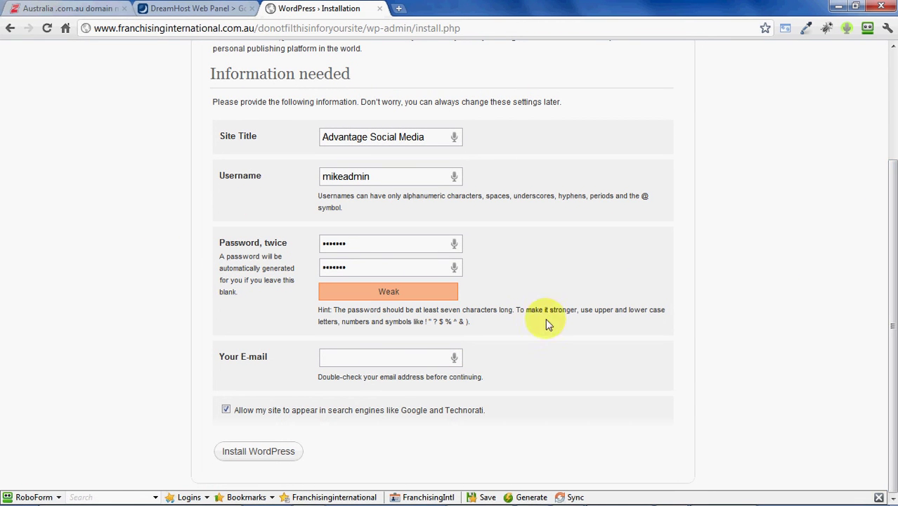
- Retype a stronger password in both password fields, raising its strength to Medium
{"action": "left_click", "coordinate": [378, 267]}
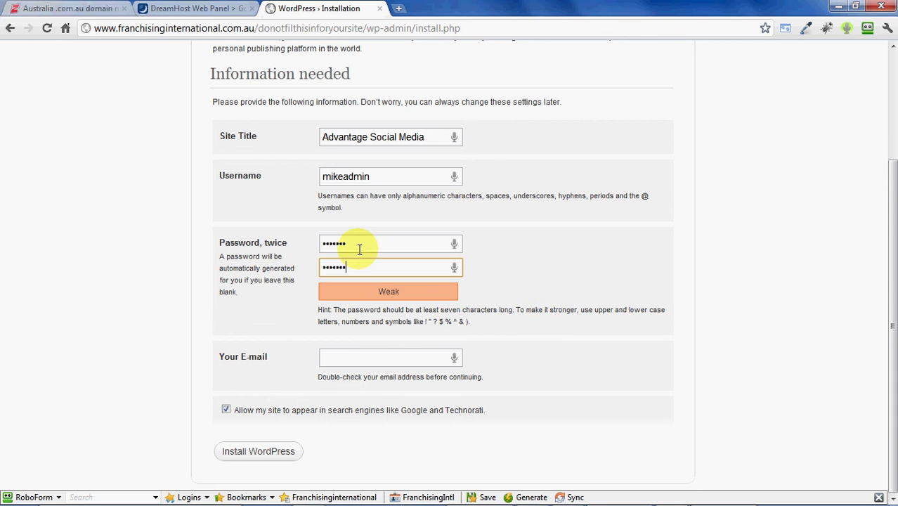
{"action": "left_click", "coordinate": [366, 244]}
{"action": "double_click", "coordinate": [366, 244]}
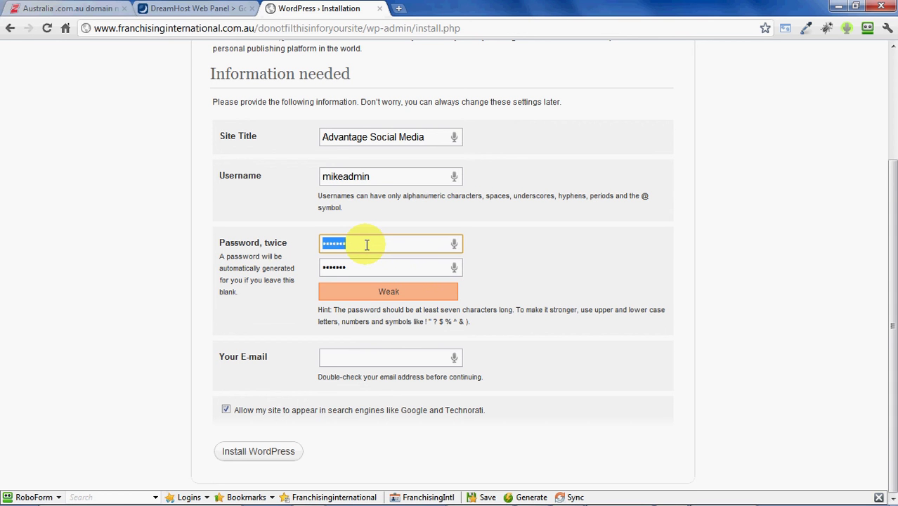
{"action": "type", "text": "•••••"}
{"action": "key", "text": "Tab"}
{"action": "type", "text": "•••••"}
{"action": "key", "text": "Tab"}
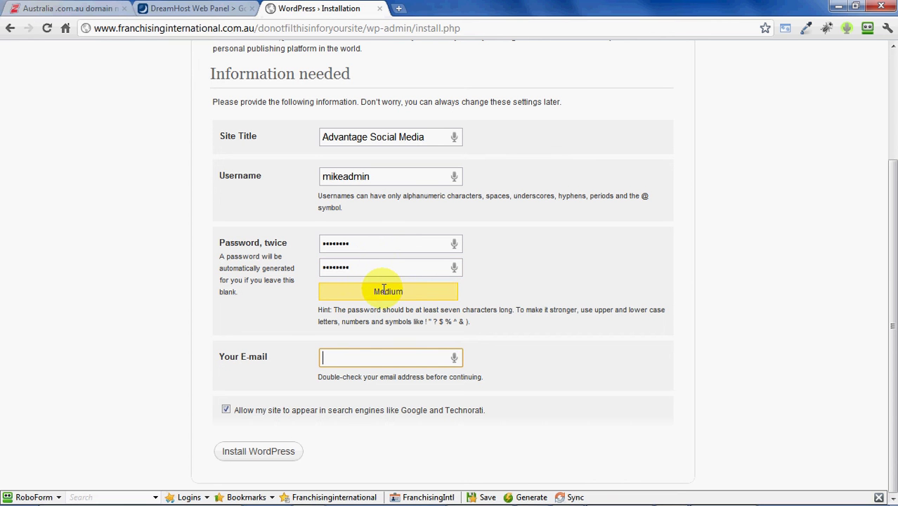
{"action": "left_click", "coordinate": [370, 293]}
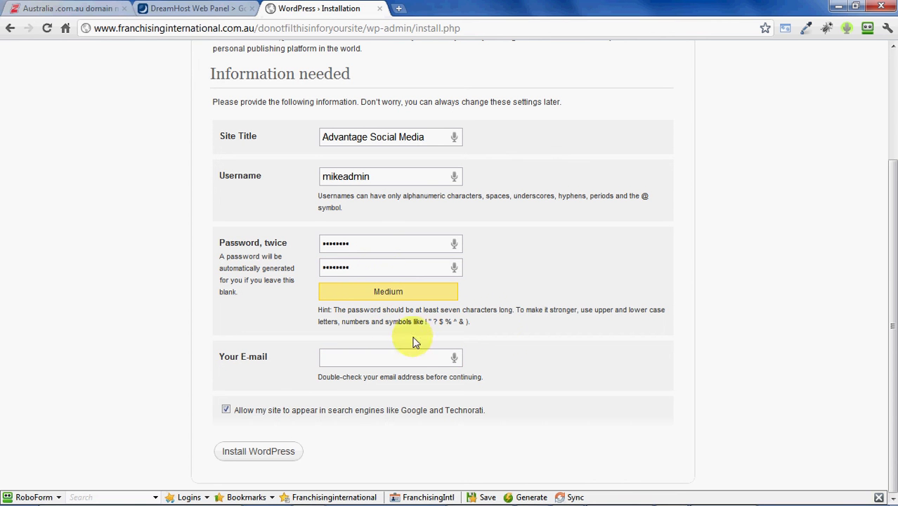
- Fill in the admin e-mail address in the Your E-mail field
{"action": "key", "text": "alt+Tab"}
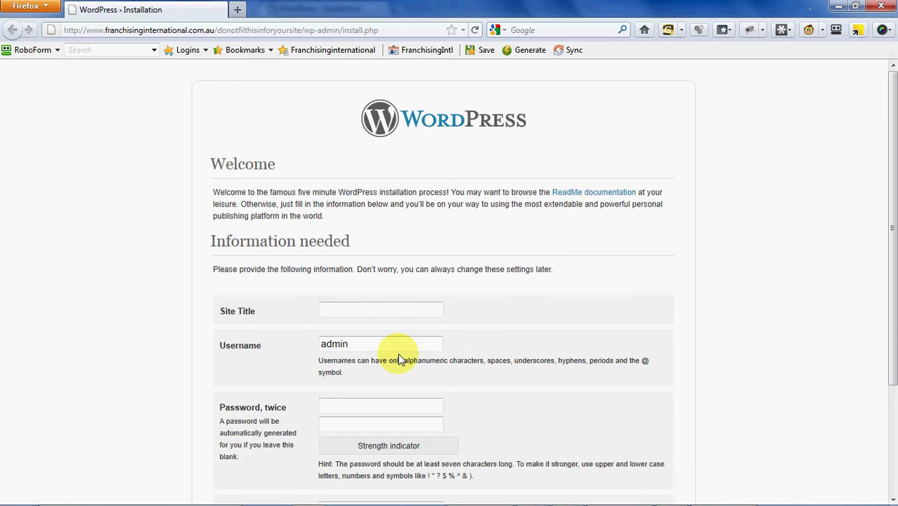
{"action": "scroll", "coordinate": [881, 184], "scroll_direction": "down", "scroll_amount": 5}
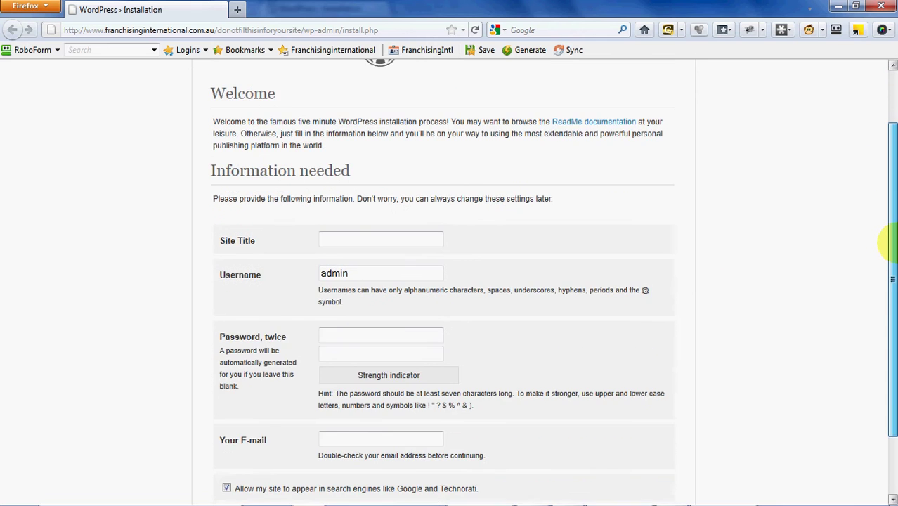
{"action": "key", "text": "alt+Tab"}
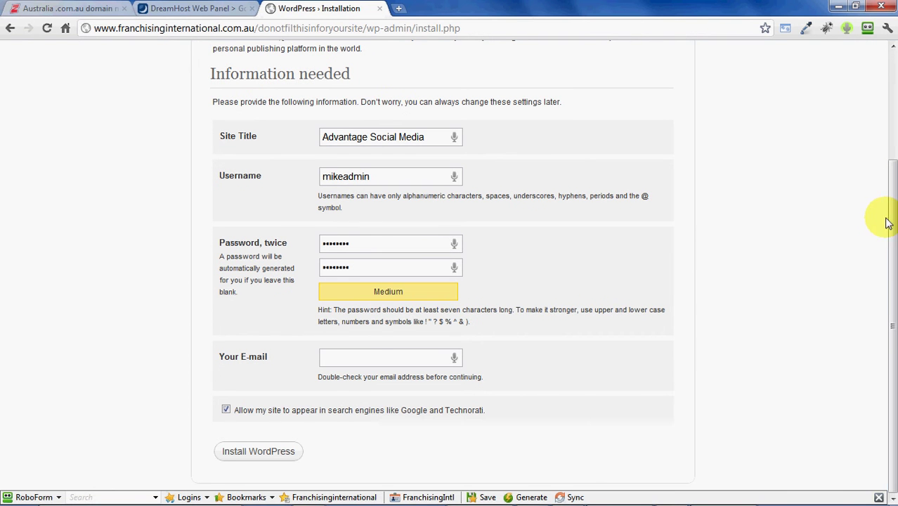
{"action": "left_click", "coordinate": [351, 359]}
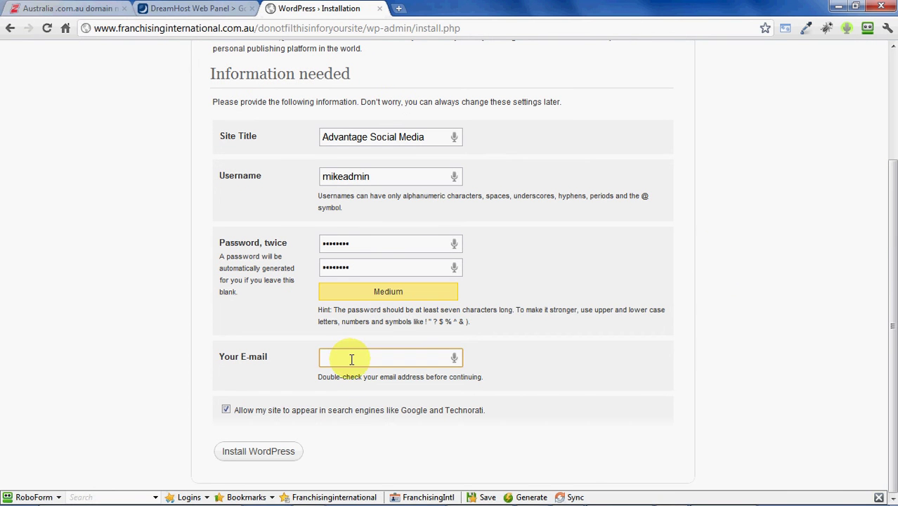
{"action": "key", "text": "ctrl+v"}
{"action": "key", "text": "ctrl+z"}
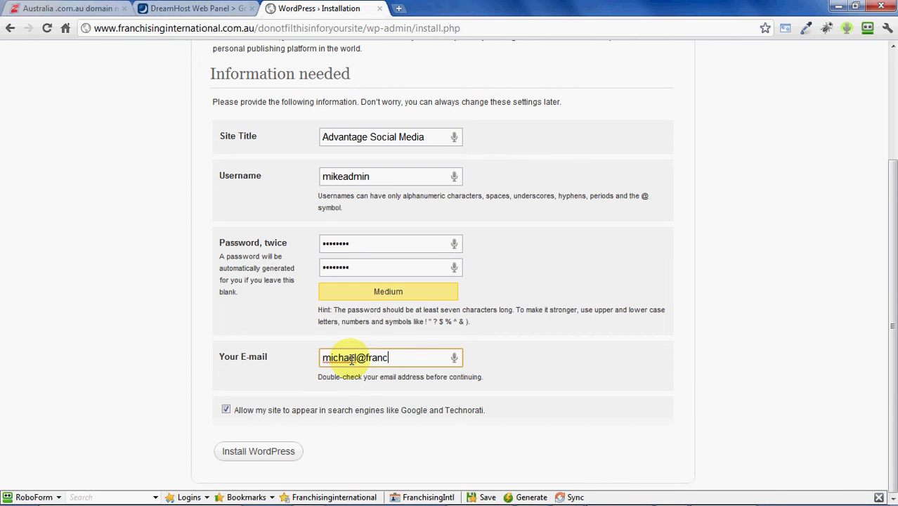
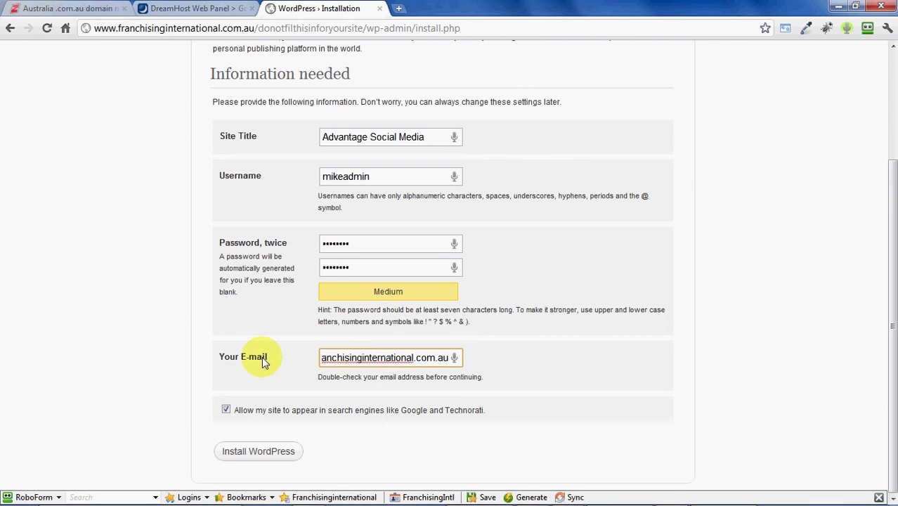
{"action": "left_click", "coordinate": [177, 365]}
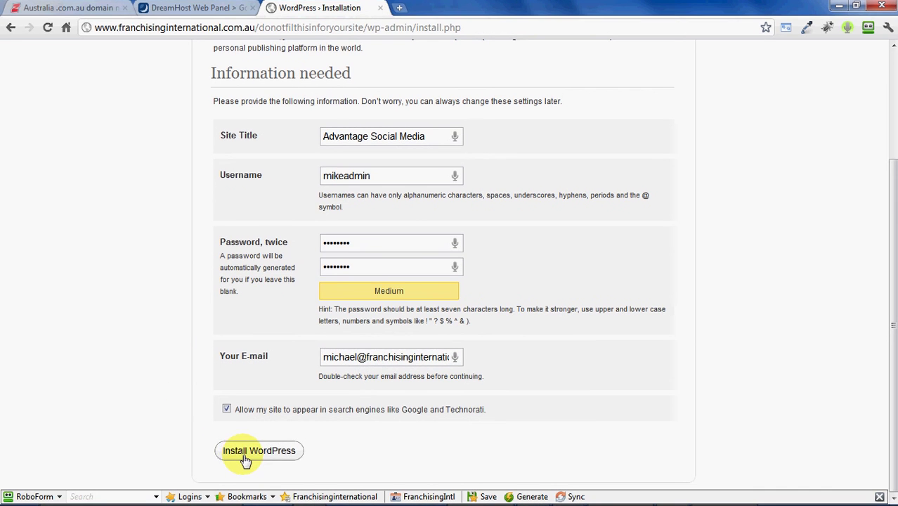
- Install WordPress, go to the Log In page and select the new admin username
{"action": "left_click", "coordinate": [406, 355]}
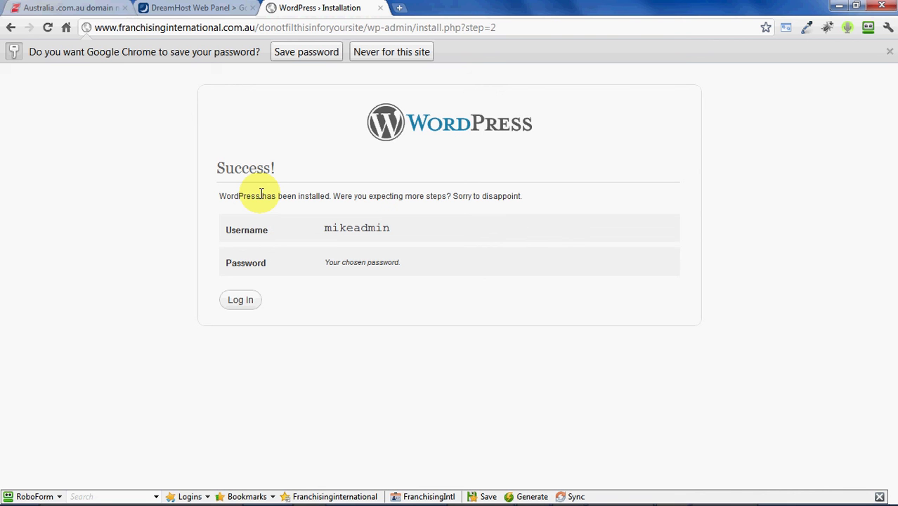
{"action": "left_click", "coordinate": [240, 300]}
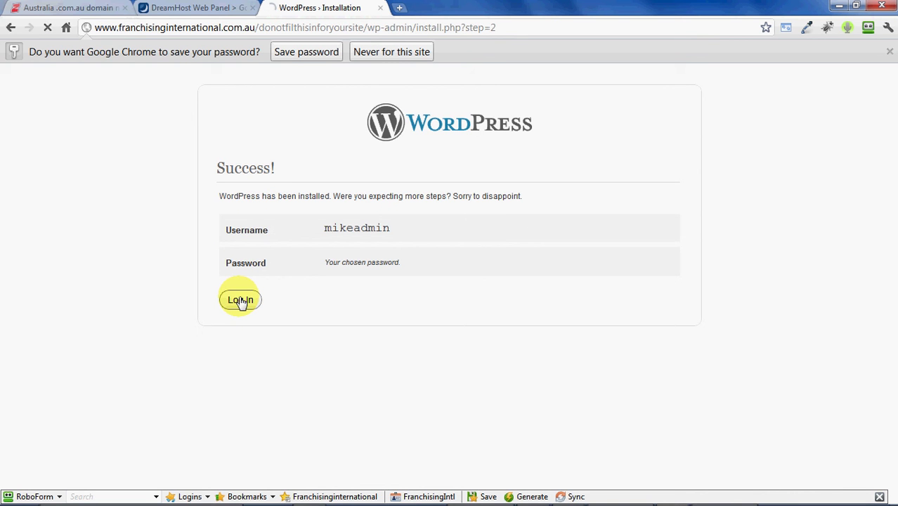
{"action": "double_click", "coordinate": [357, 228]}
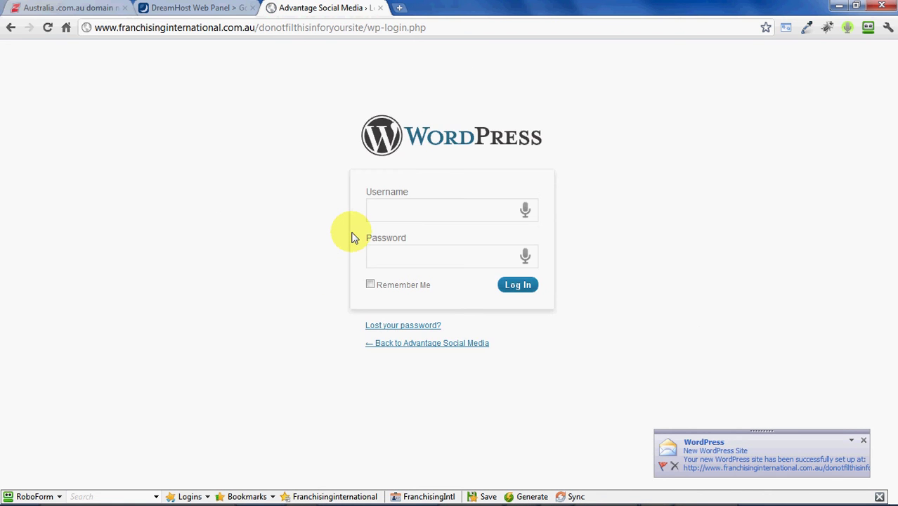
- Sign in with the admin username and password, declining the save-login prompt
{"action": "type", "text": "mikeadmin"}
{"action": "type", "text": "•••••"}
{"action": "key", "text": "BackSpace"}
{"action": "key", "text": "BackSpace"}
{"action": "key", "text": "BackSpace"}
{"action": "key", "text": "BackSpace"}
{"action": "key", "text": "BackSpace"}
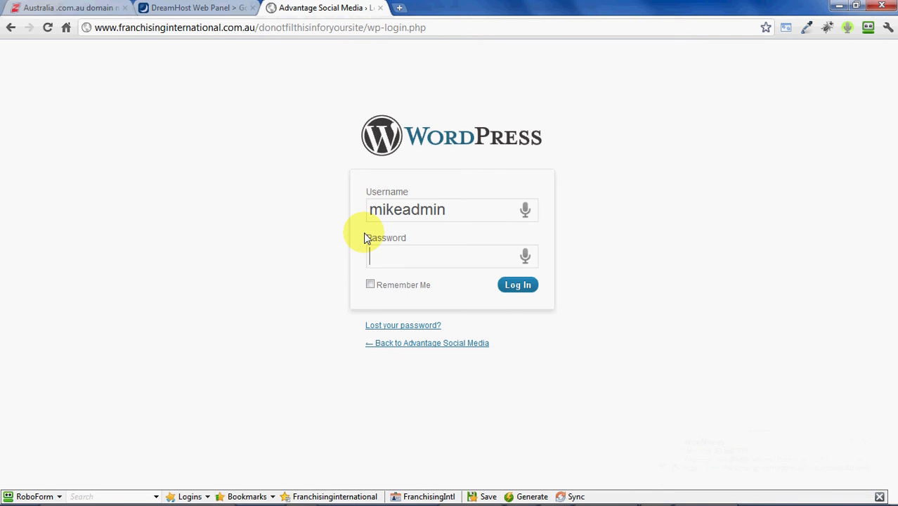
{"action": "type", "text": "••••••••"}
{"action": "key", "text": "Return"}
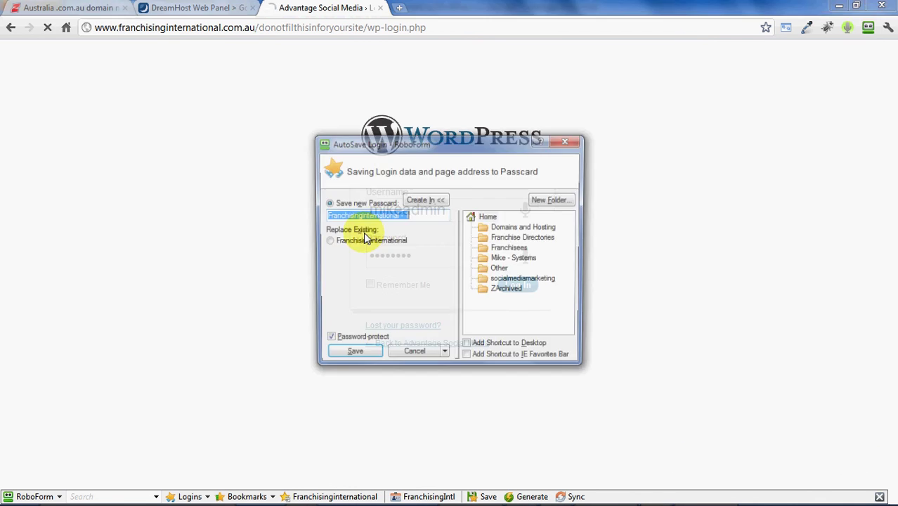
{"action": "left_click", "coordinate": [420, 355]}
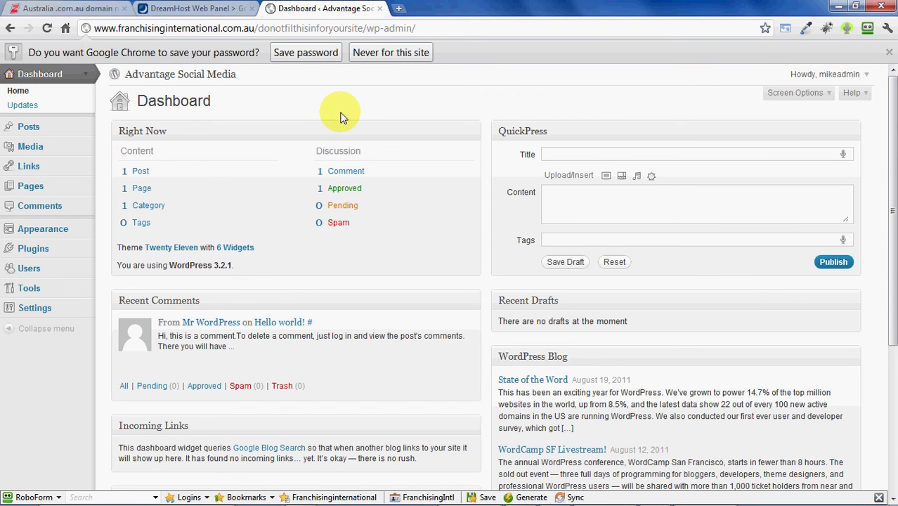
- Load the site's base address in a new tab, view the Hello world! post, then return to Outlook
{"action": "left_click", "coordinate": [362, 30]}
{"action": "left_click_drag", "start_coordinate": [366, 28], "coordinate": [86, 32]}
{"action": "key", "text": "ctrl+c"}
{"action": "key", "text": "ctrl+t"}
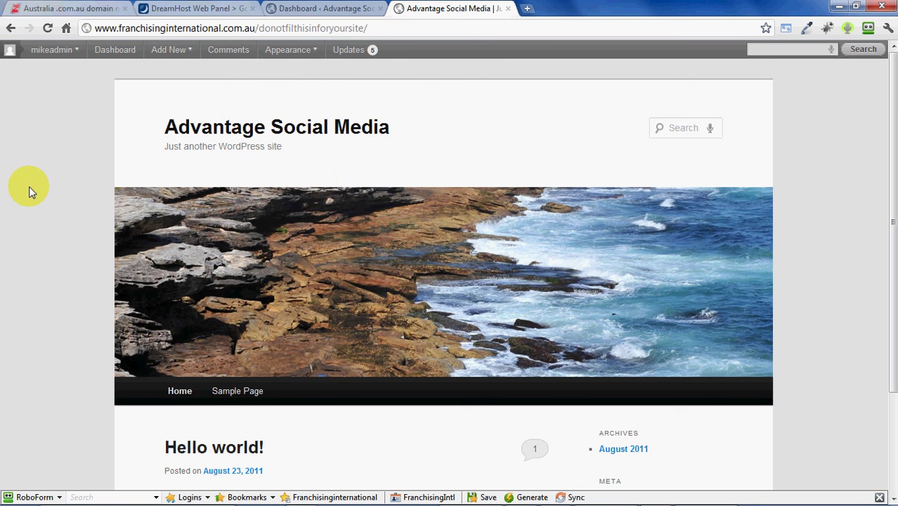
{"action": "scroll", "coordinate": [45, 172], "scroll_direction": "down", "scroll_amount": 3}
{"action": "scroll", "coordinate": [44, 172], "scroll_direction": "up", "scroll_amount": 3}
{"action": "scroll", "coordinate": [44, 172], "scroll_direction": "down", "scroll_amount": 3}
{"action": "scroll", "coordinate": [44, 172], "scroll_direction": "up", "scroll_amount": 3}
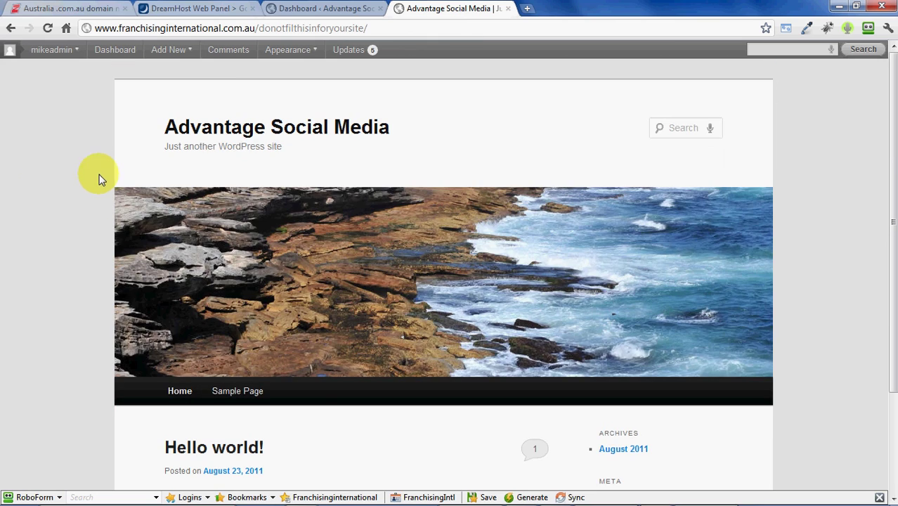
{"action": "key", "text": "alt+Tab"}
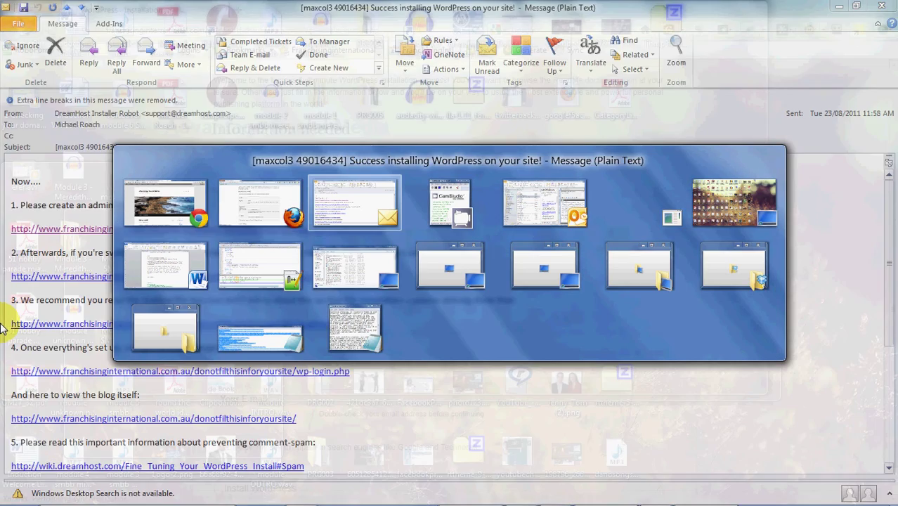